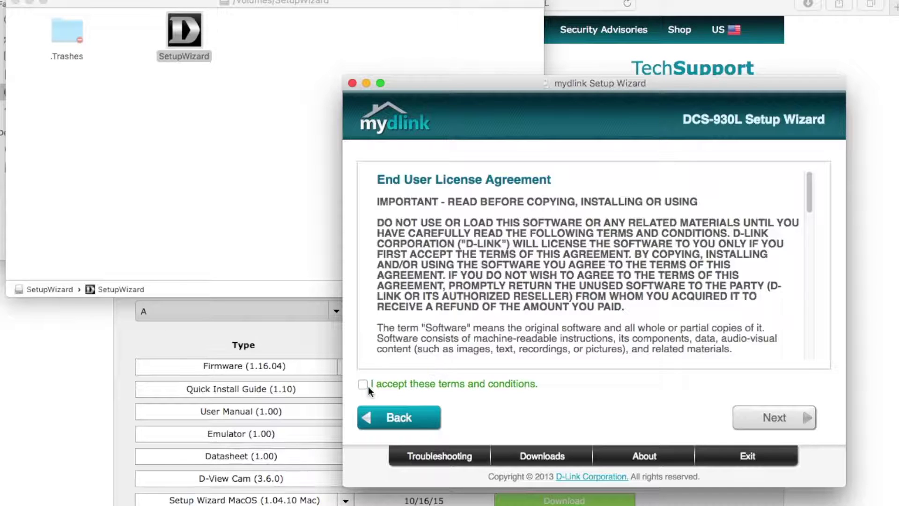
# Step: Accept the mydlink licence terms and step through the connection instructions to the LED check
pyautogui.click(363, 384)
pyautogui.click(770, 416)
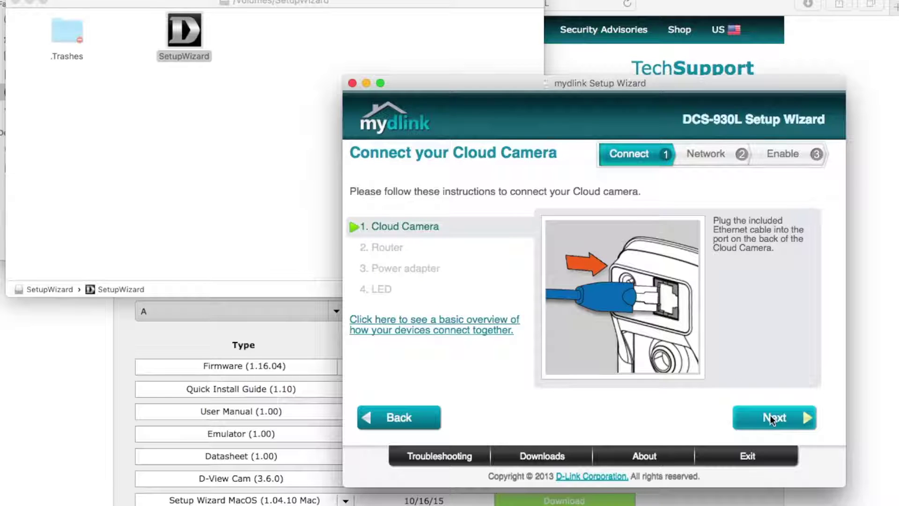
pyautogui.click(770, 415)
pyautogui.click(770, 415)
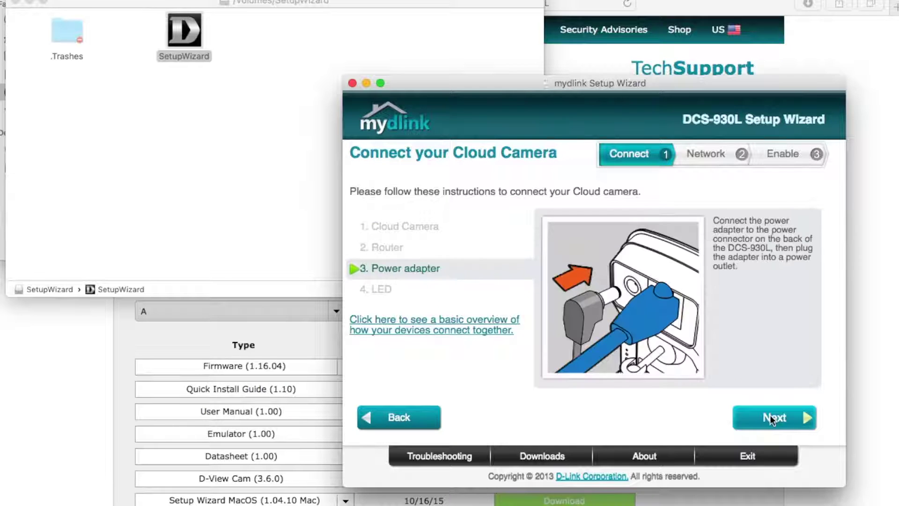
pyautogui.click(770, 415)
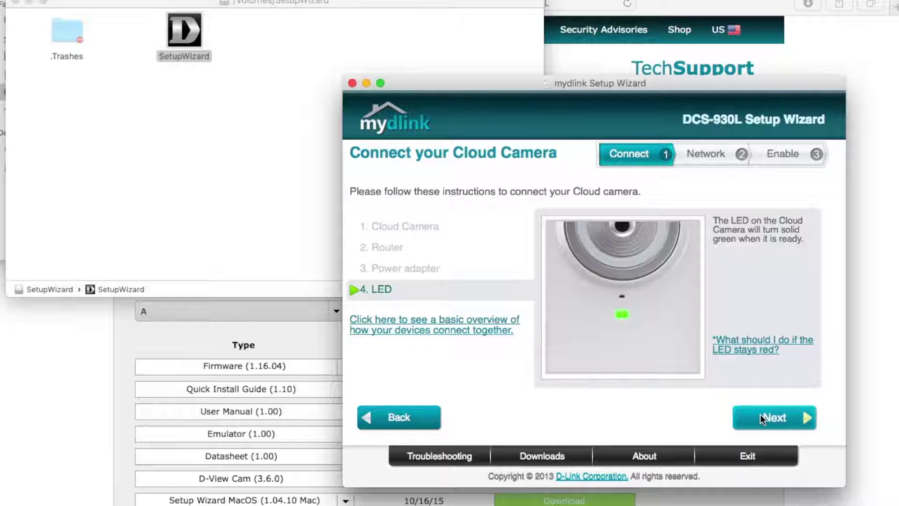
# Step: Confirm the camera's LED is solid green and select the DCS-930L camera
pyautogui.click(760, 414)
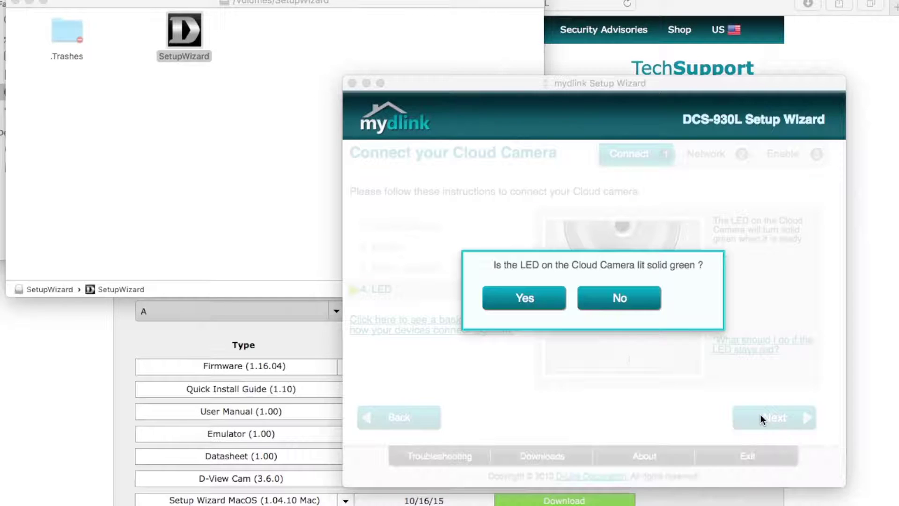
pyautogui.click(522, 299)
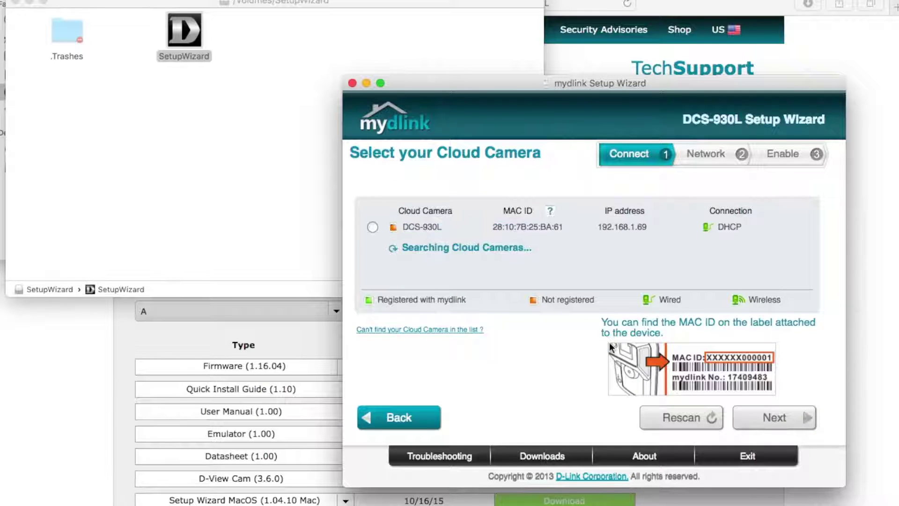
pyautogui.click(372, 227)
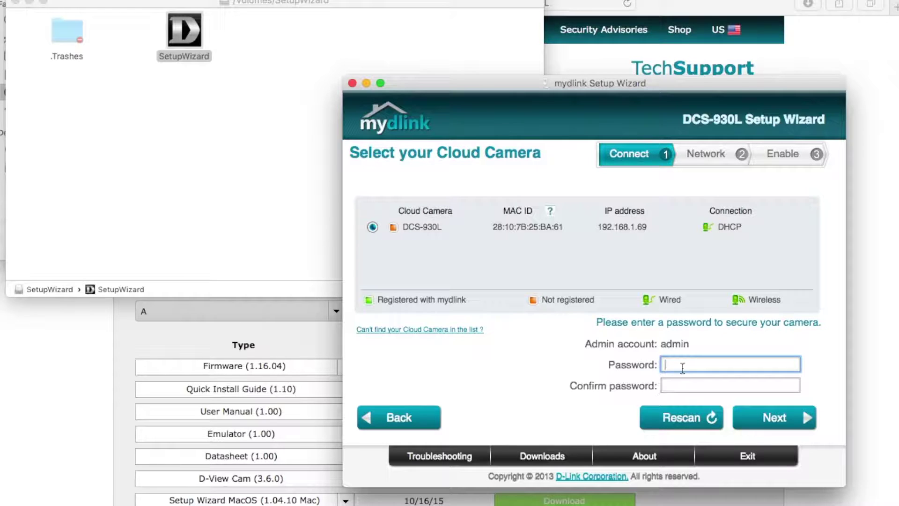
# Step: Enter and confirm a new admin password for the camera and save it
pyautogui.write('*********')
pyautogui.click(679, 382)
pyautogui.write('*********')
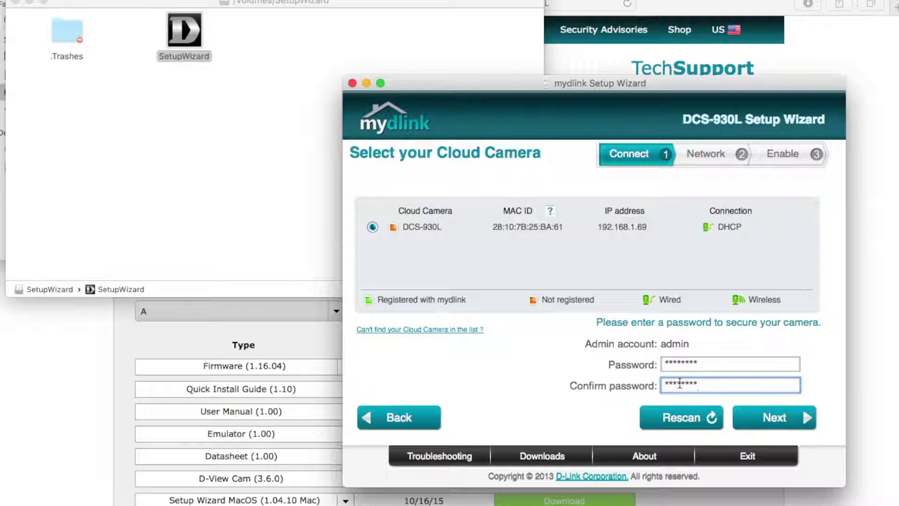
pyautogui.click(759, 417)
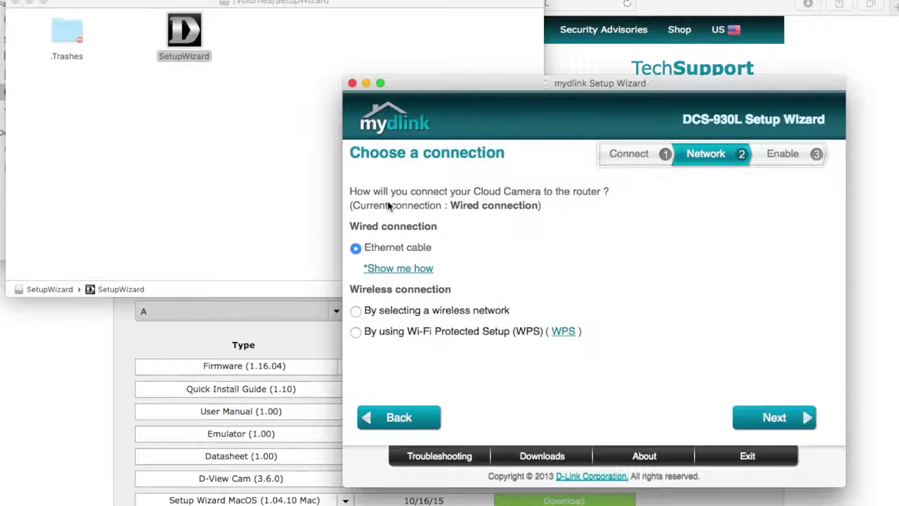
# Step: Choose a wireless connection and manually enter the network name ARRIS-BE62
pyautogui.click(356, 311)
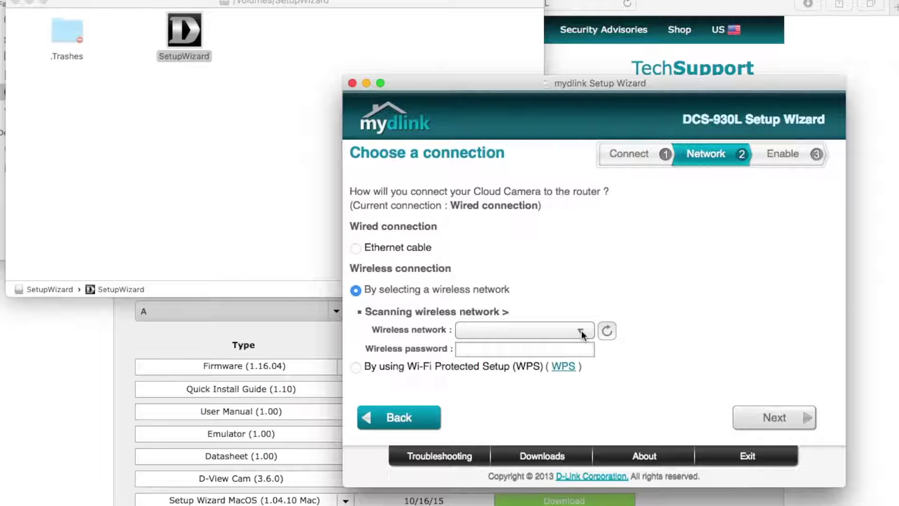
pyautogui.click(581, 330)
pyautogui.click(530, 433)
pyautogui.click(469, 326)
pyautogui.write('ARRIS-BE62')
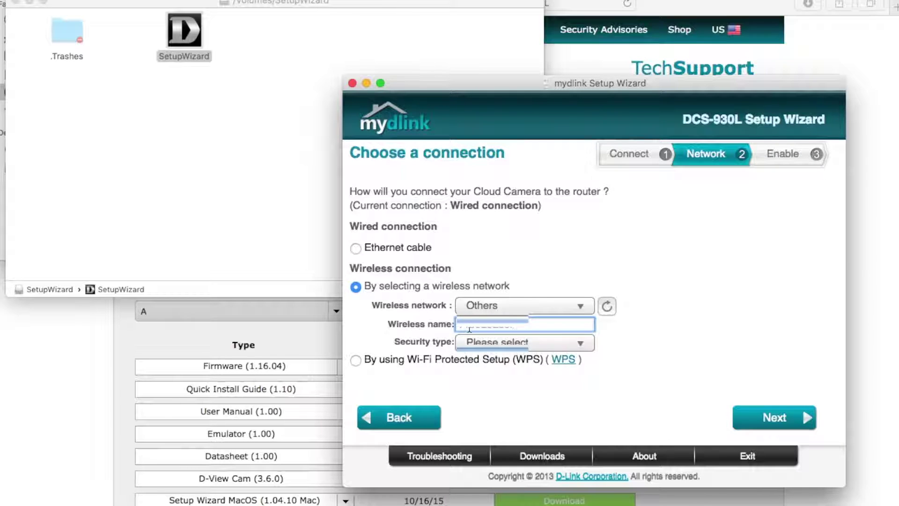
# Step: Set security to WPA2-PSK with TKIP or AES encryption and save the wireless settings
pyautogui.click(474, 342)
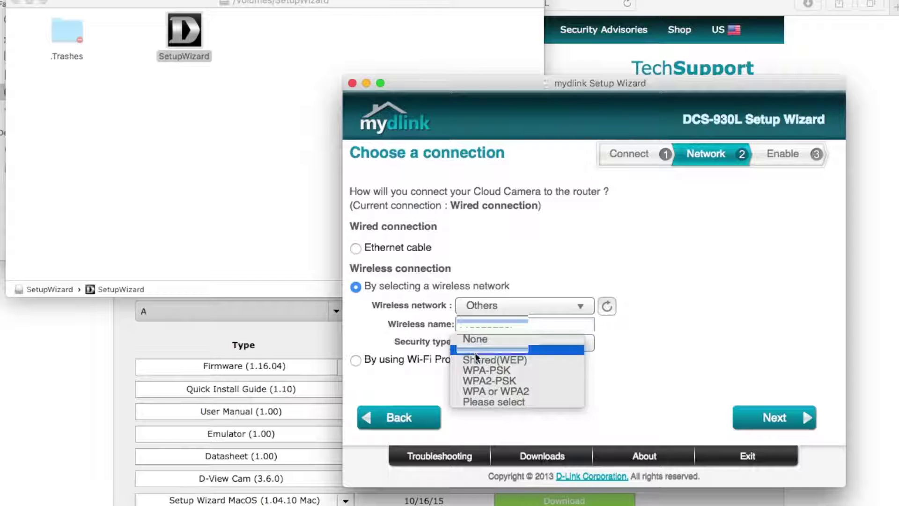
pyautogui.click(474, 378)
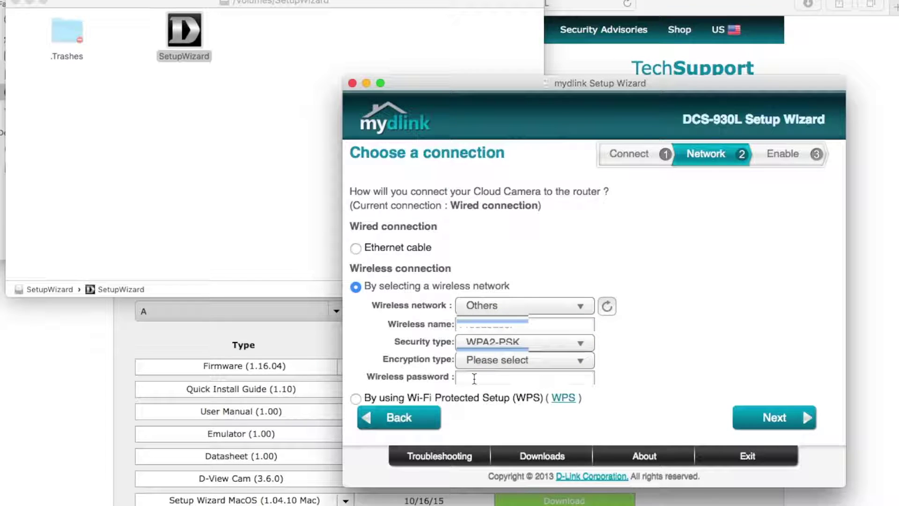
pyautogui.click(478, 368)
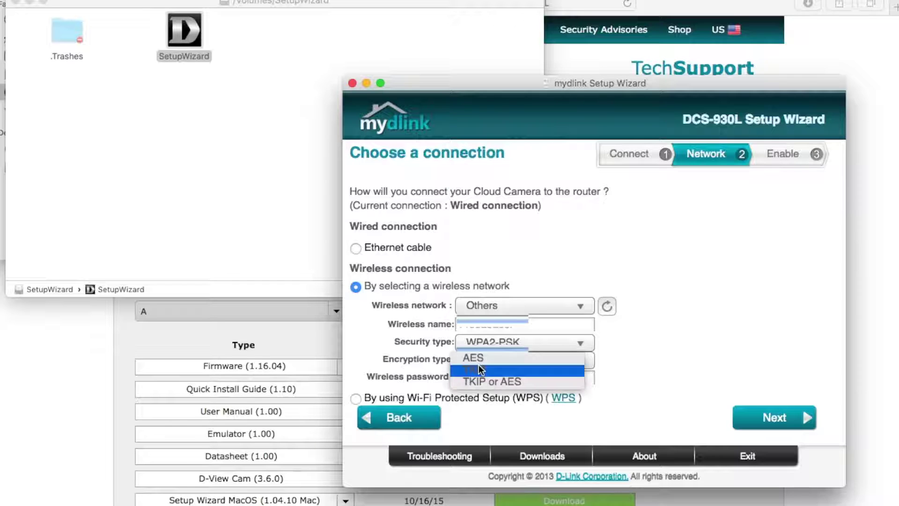
pyautogui.click(475, 379)
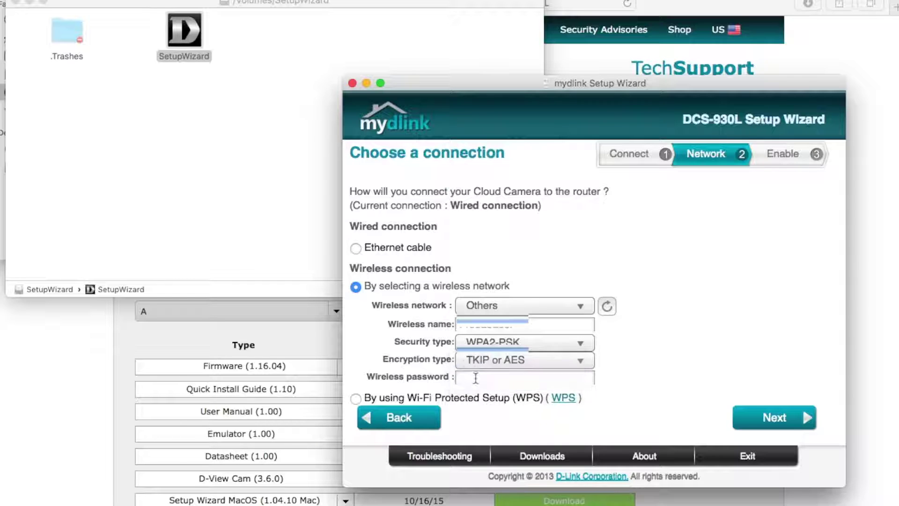
pyautogui.click(750, 413)
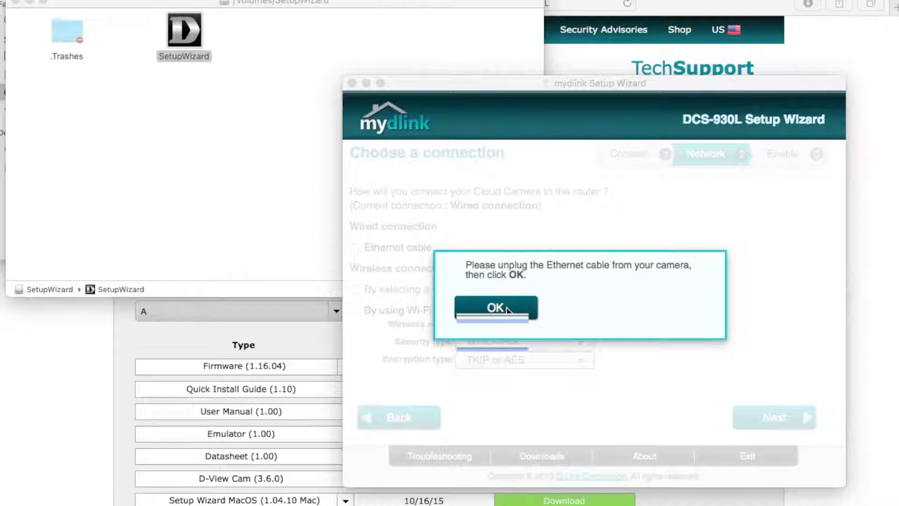
# Step: After unplugging Ethernet, sign in with the existing mydlink account's e-mail and password to add the camera
pyautogui.click(508, 310)
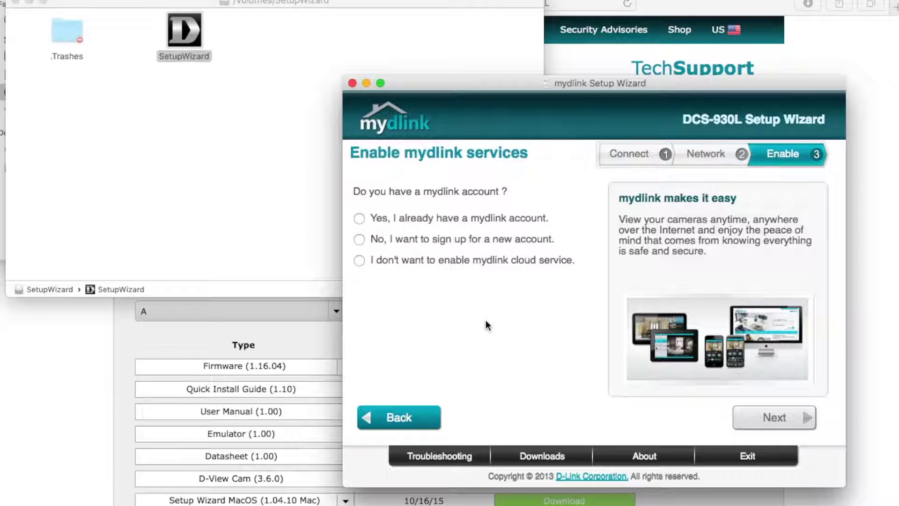
pyautogui.click(360, 220)
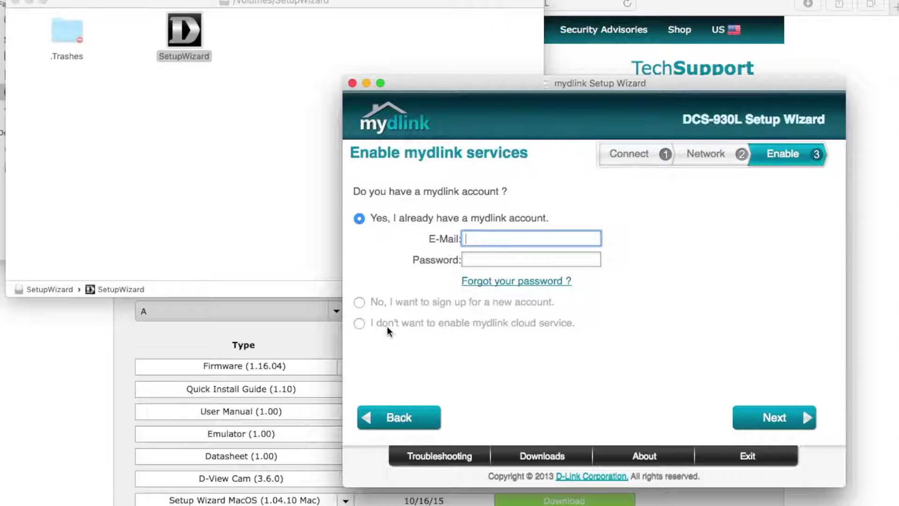
pyautogui.press('super+v')
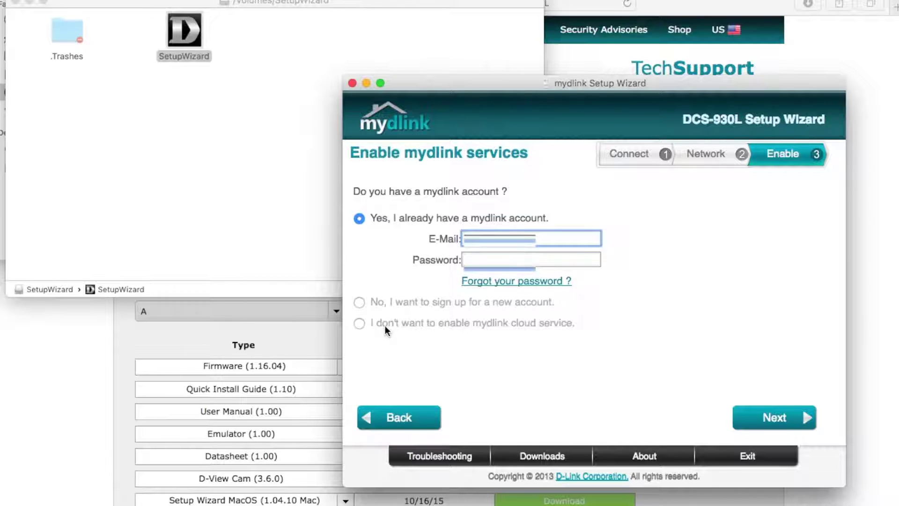
pyautogui.write('l.com')
pyautogui.click(477, 259)
pyautogui.write('***')
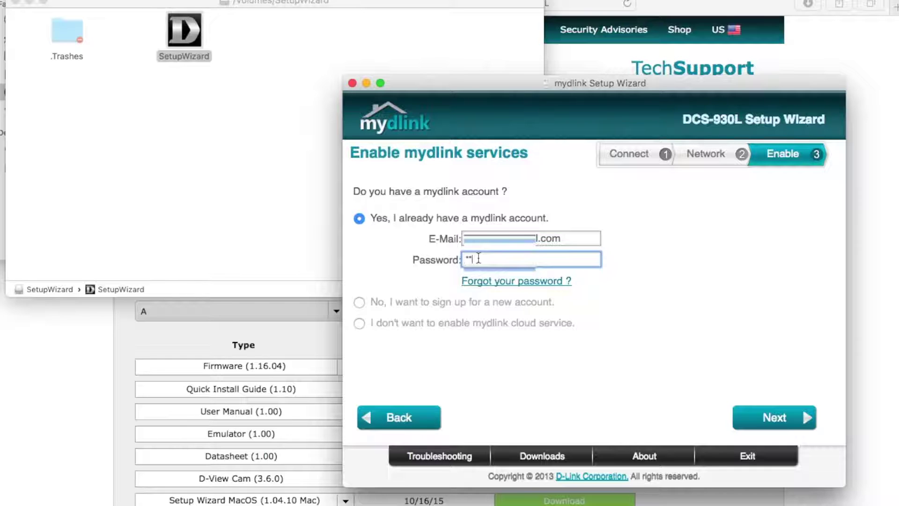
pyautogui.write('***')
pyautogui.click(751, 411)
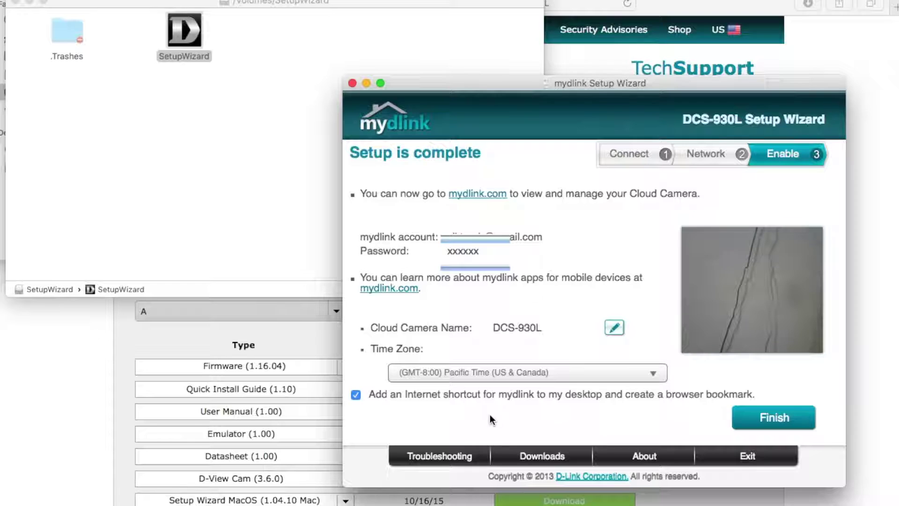
# Step: Finish the setup wizard and close the mydlink web page
pyautogui.click(763, 423)
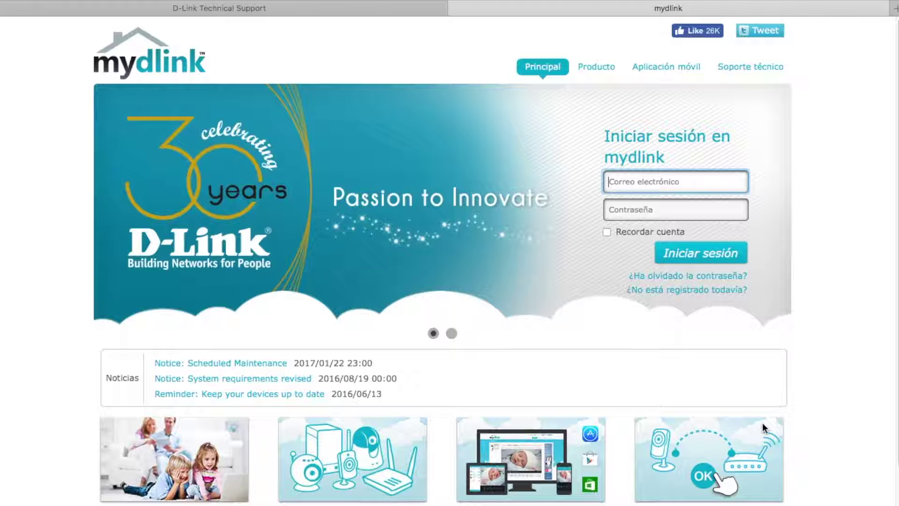
pyautogui.click(457, 9)
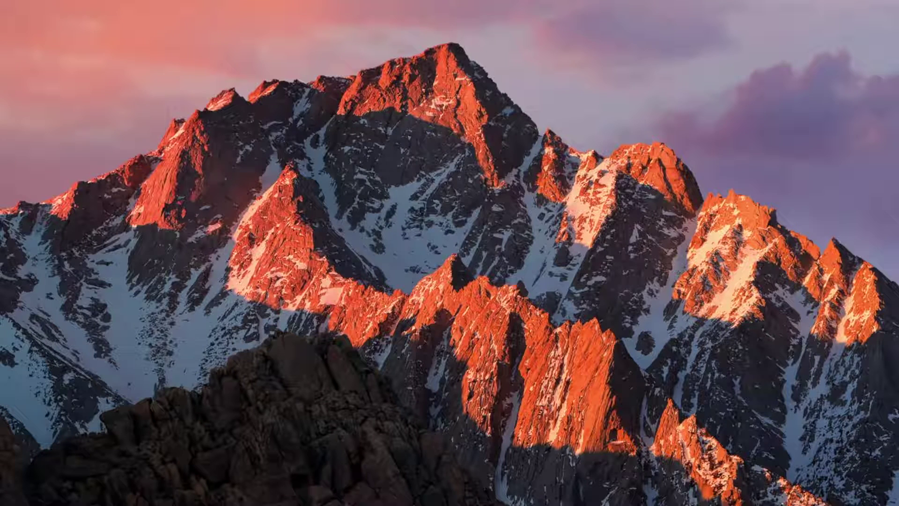
# Step: Move the D-Link++ Viewer app onto the desktop and launch it
pyautogui.moveTo(551, 214); pyautogui.dragTo(457, 214)
pyautogui.doubleClick(459, 203)
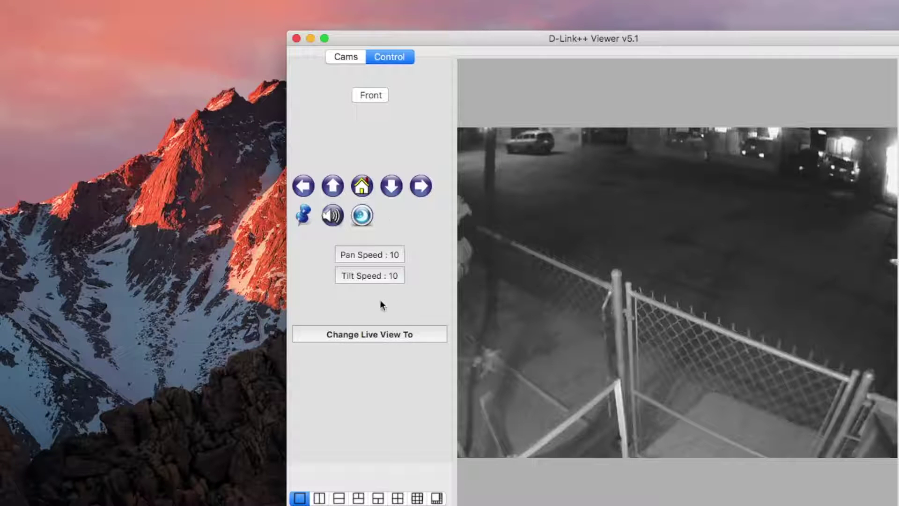
# Step: Start adding a new IP camera and pick the DCS-930L at 192.168.1.69
pyautogui.click(345, 57)
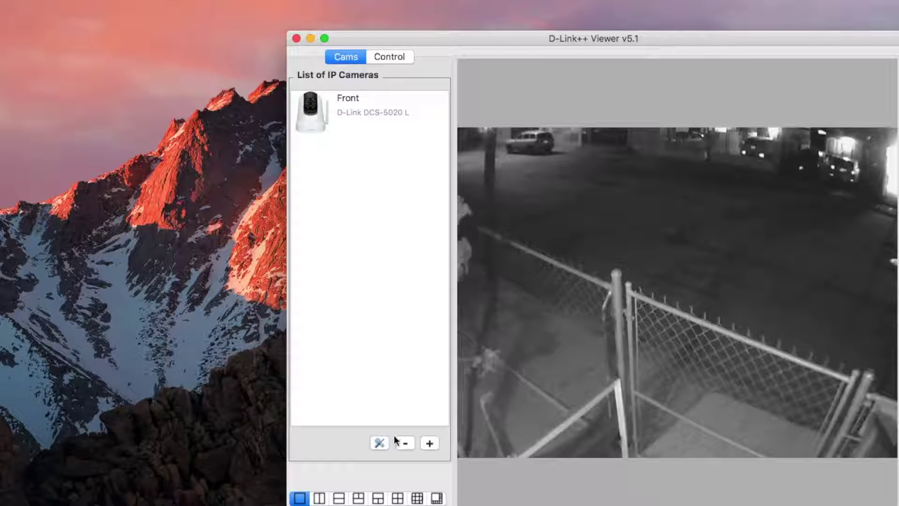
pyautogui.click(429, 444)
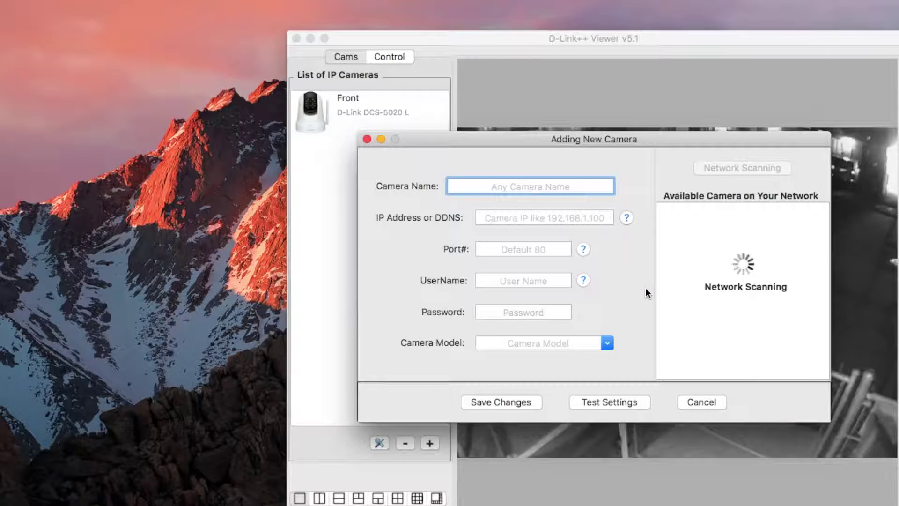
pyautogui.click(689, 281)
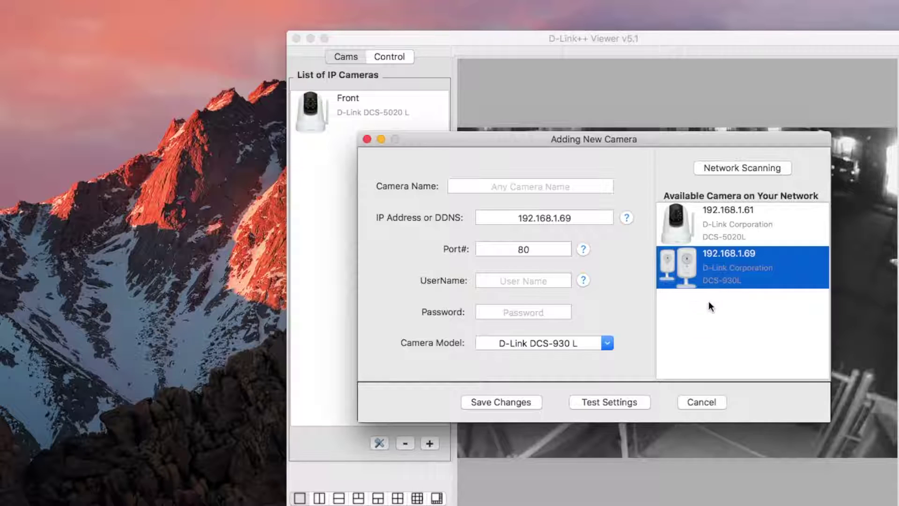
# Step: Enter user name admin and the camera password, name it Test Cam, and test the settings
pyautogui.click(499, 277)
pyautogui.write('admin')
pyautogui.press('Tab')
pyautogui.write('*********')
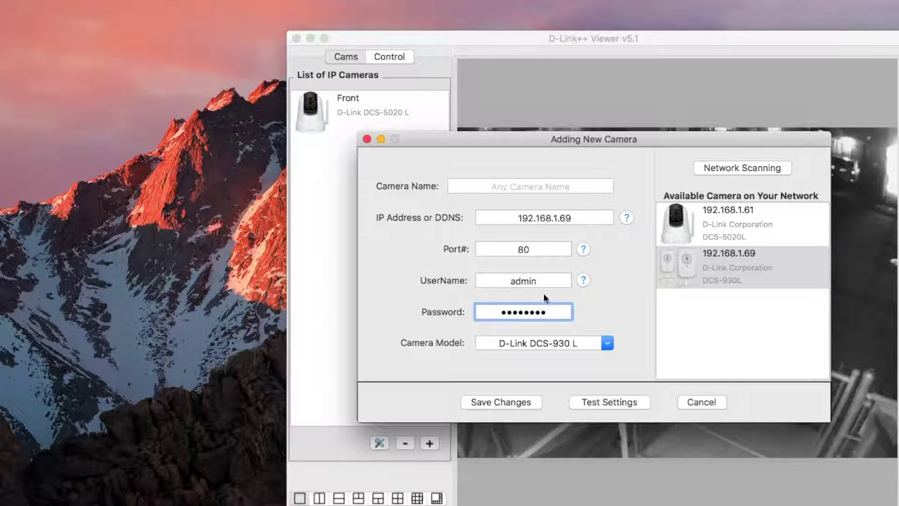
pyautogui.press('Tab')
pyautogui.write('Test Cam')
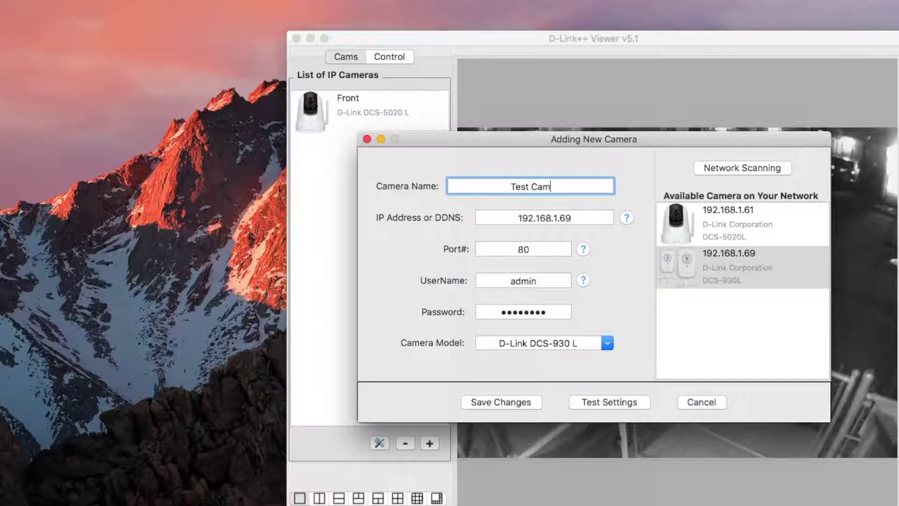
pyautogui.click(609, 404)
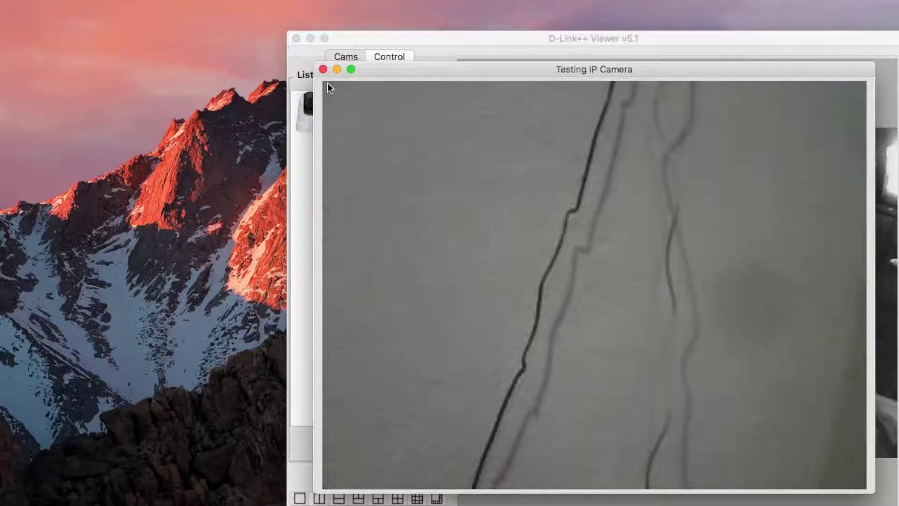
# Step: Close the test preview, save Test Cam to the camera list, and relaunch the viewer
pyautogui.click(323, 69)
pyautogui.click(510, 402)
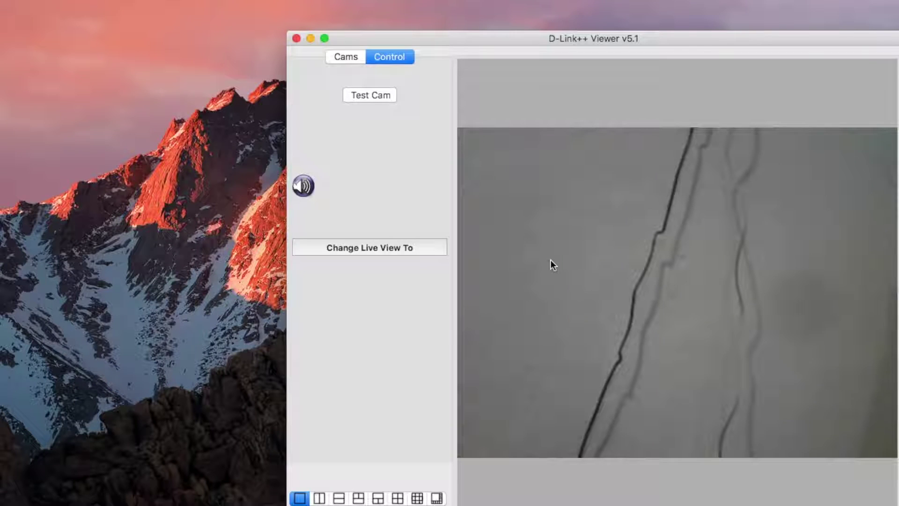
pyautogui.click(296, 38)
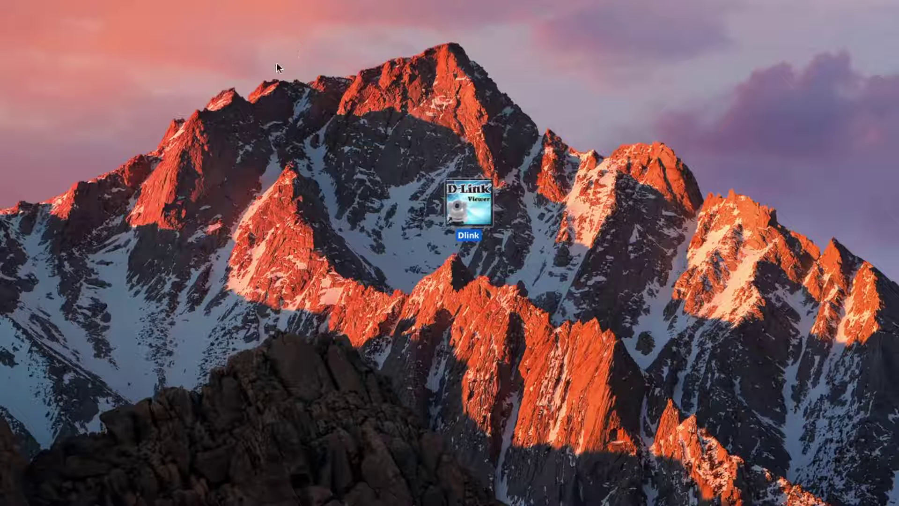
pyautogui.doubleClick(483, 204)
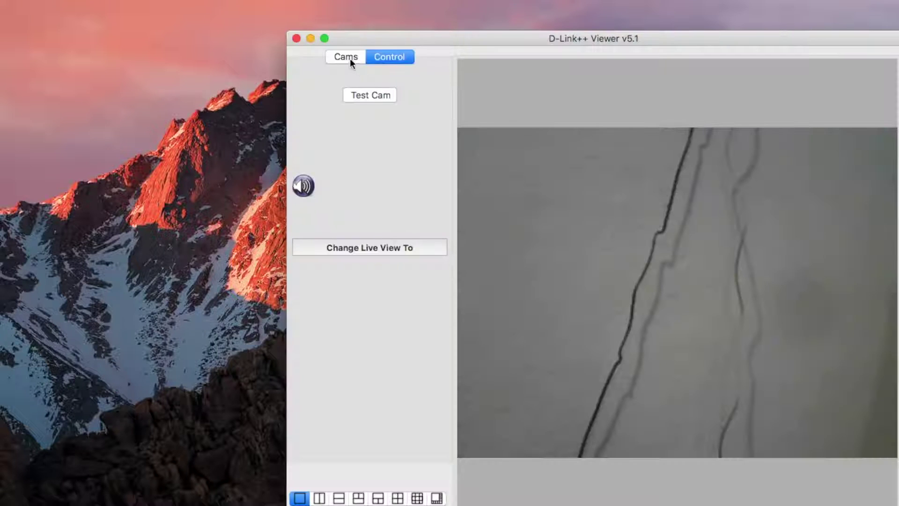
# Step: Open Test Cam's connection settings and copy its IP 192.168.1.69 into Safari's address bar
pyautogui.click(344, 57)
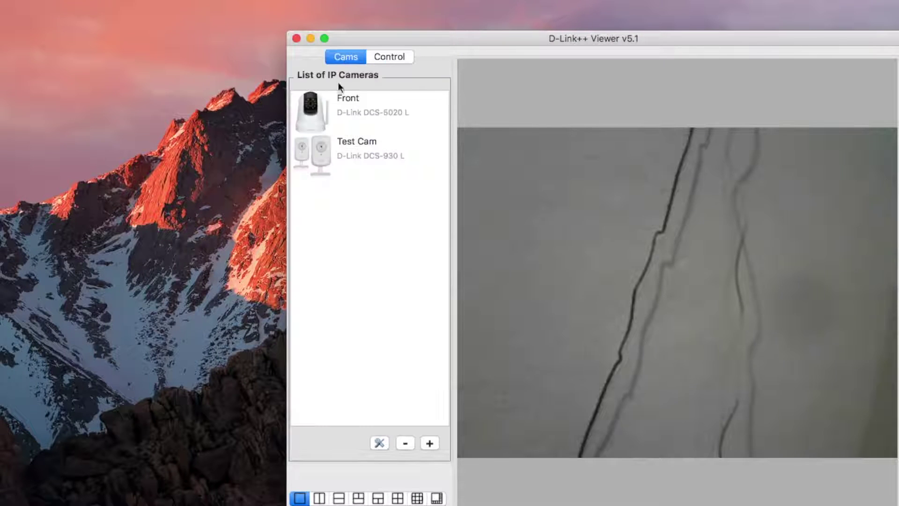
pyautogui.doubleClick(347, 150)
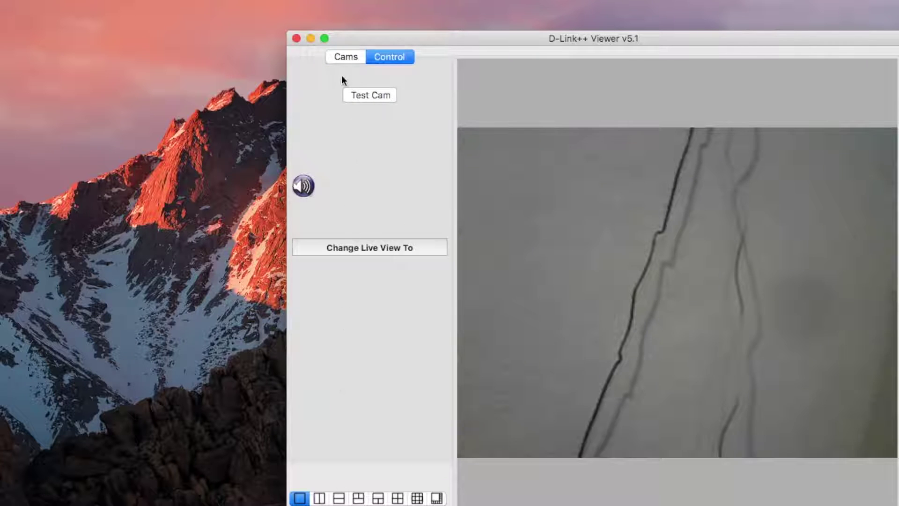
pyautogui.click(338, 60)
pyautogui.click(380, 443)
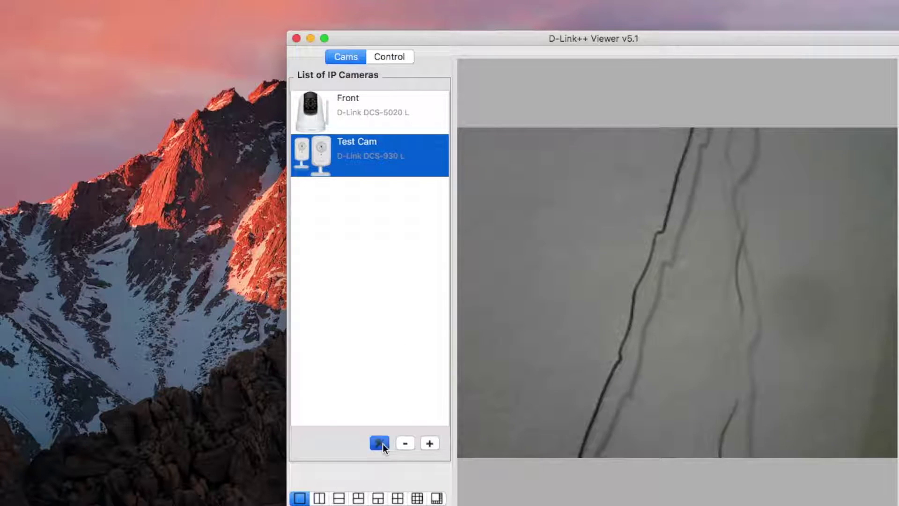
pyautogui.doubleClick(588, 217)
pyautogui.press('super+c')
pyautogui.rightClick(542, 217)
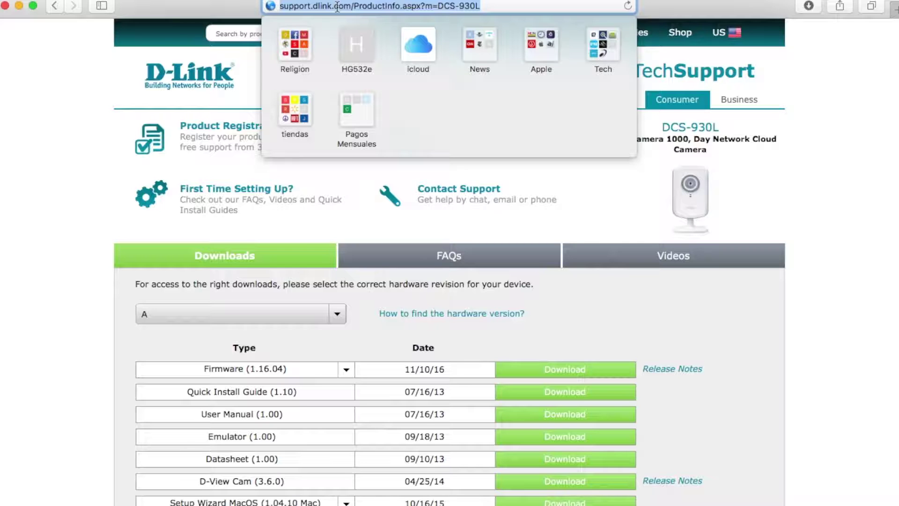
pyautogui.press('super+v')
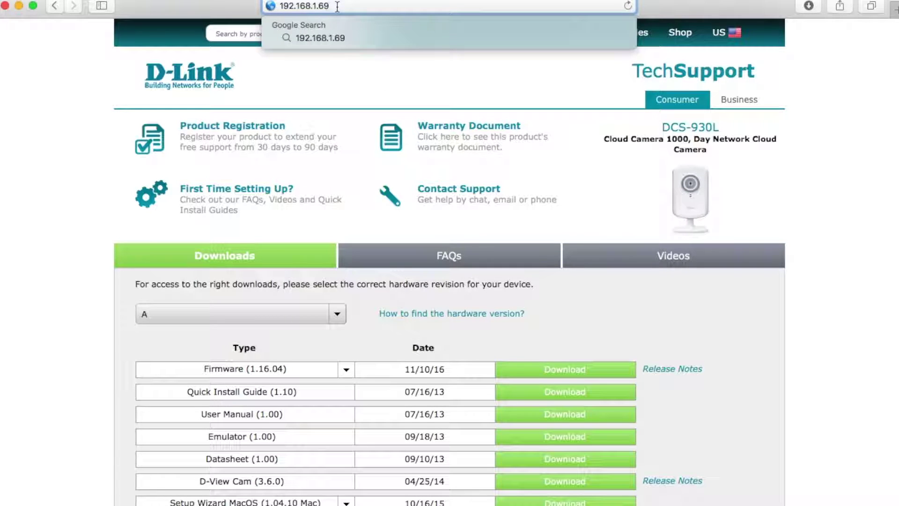
# Step: Load 192.168.1.69 and log in to the camera as admin with its password
pyautogui.press('Return')
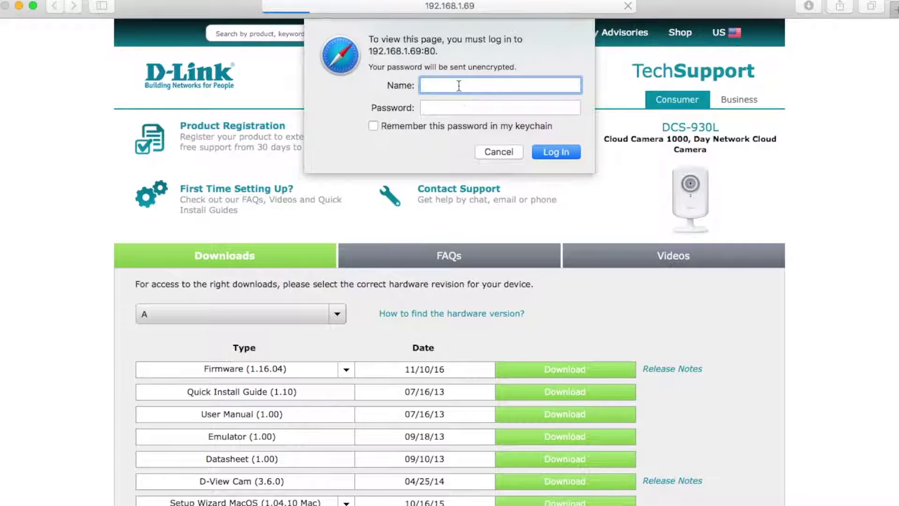
pyautogui.write('admin')
pyautogui.press('Tab')
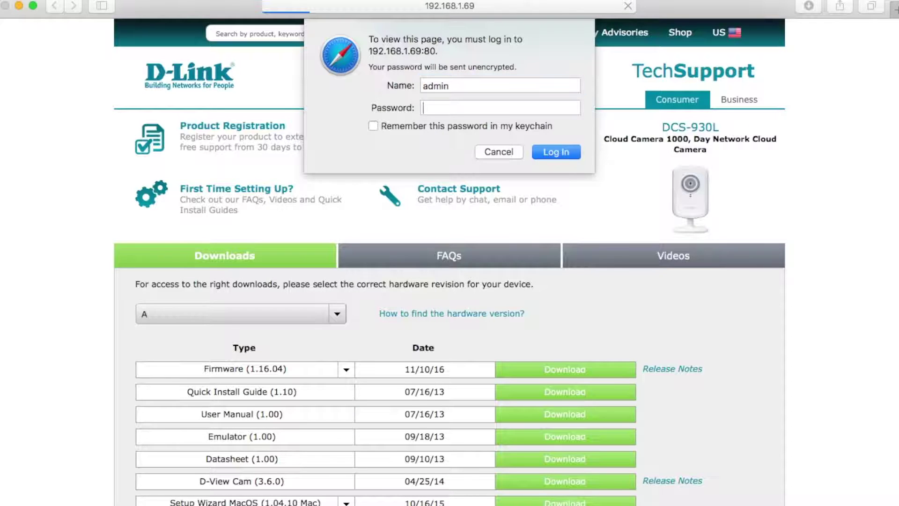
pyautogui.write('••••••••')
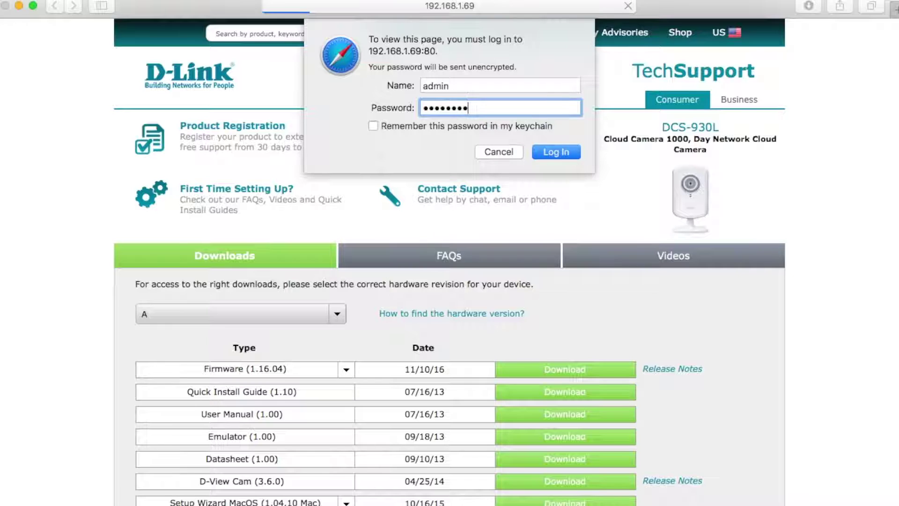
pyautogui.press('Return')
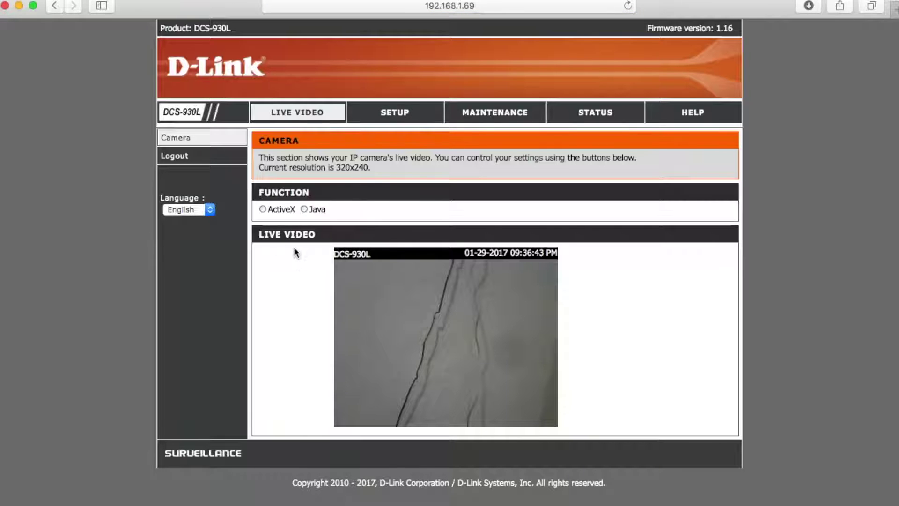
# Step: Save video at 640 x 480, 7 FPS and Very High JPEG quality, then open Motion Detection settings
pyautogui.click(388, 117)
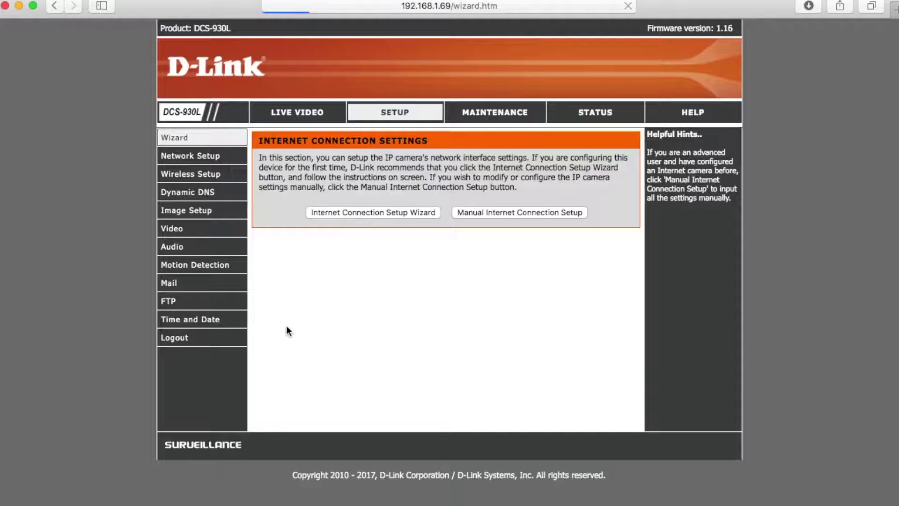
pyautogui.click(173, 209)
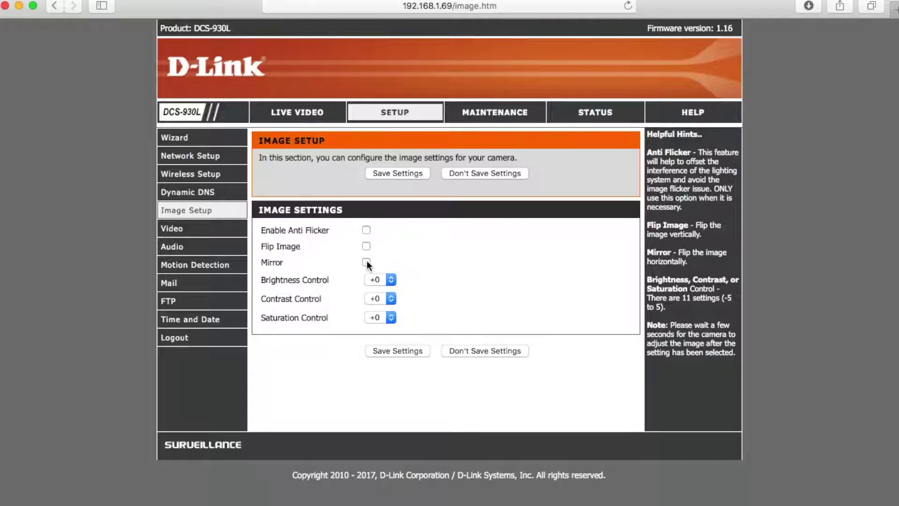
pyautogui.click(202, 228)
pyautogui.click(360, 244)
pyautogui.click(361, 255)
pyautogui.click(420, 244)
pyautogui.click(414, 300)
pyautogui.click(483, 245)
pyautogui.click(493, 257)
pyautogui.click(404, 328)
pyautogui.click(177, 247)
pyautogui.click(197, 265)
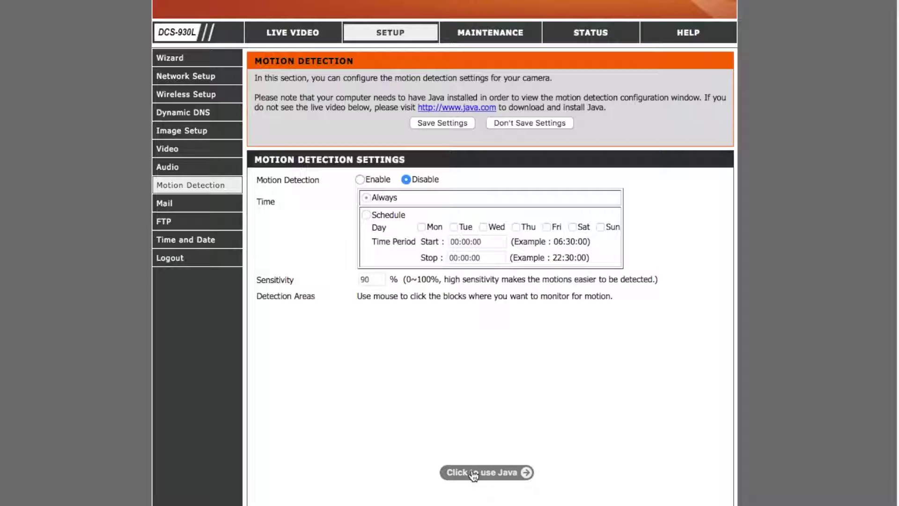
# Step: Enable motion detection, then always allow the aplug Java applet without asking again
pyautogui.click(358, 180)
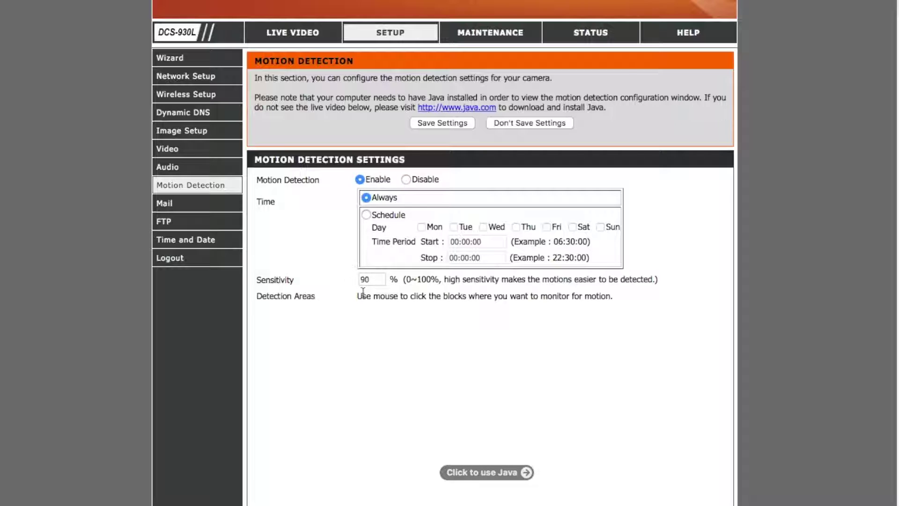
pyautogui.click(473, 466)
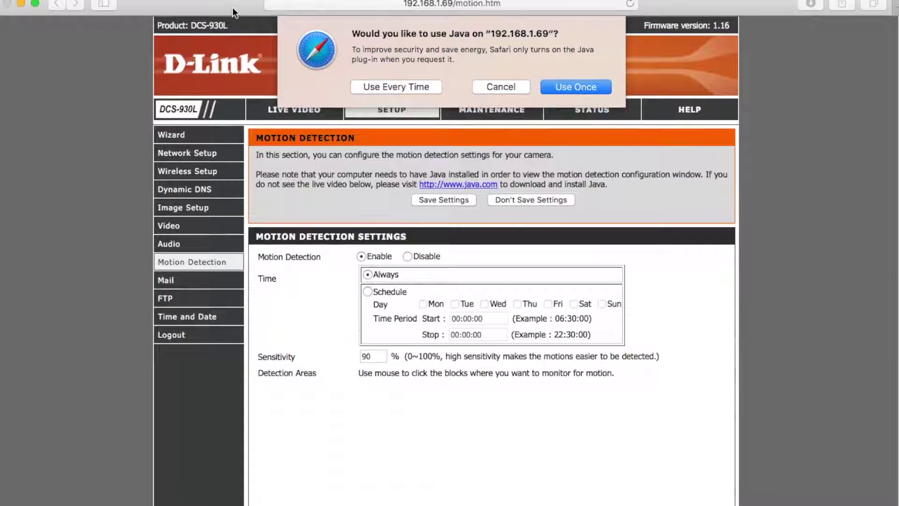
pyautogui.click(423, 87)
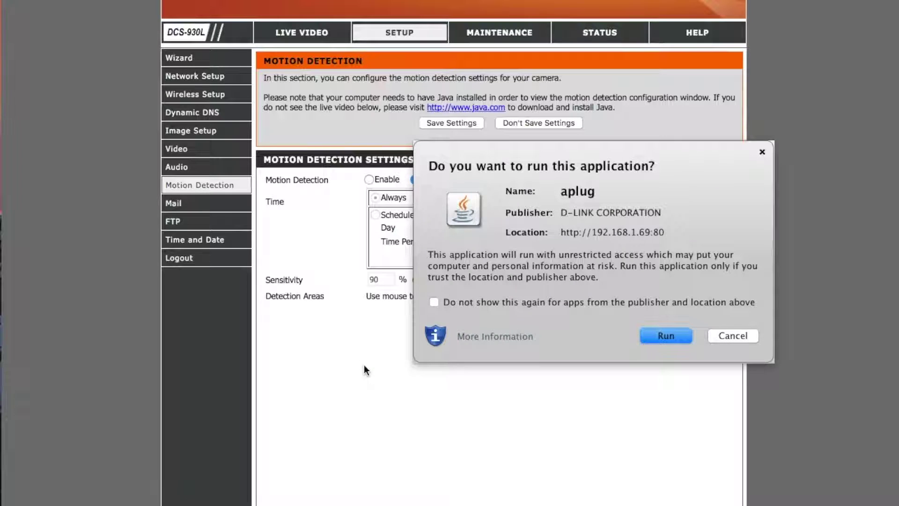
pyautogui.click(434, 303)
# Step: Run the detection applet and mark all blocks in the top two grid rows for monitoring
pyautogui.click(664, 338)
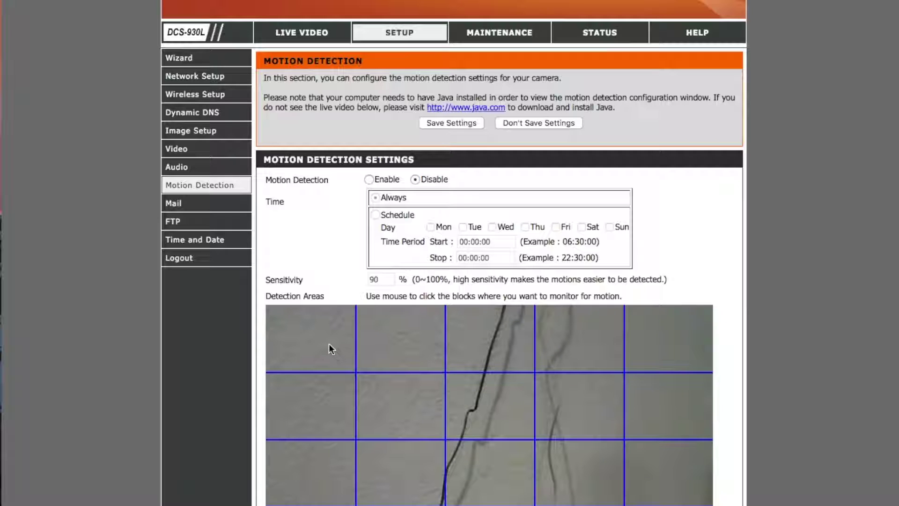
pyautogui.scroll(-5, 330, 348)
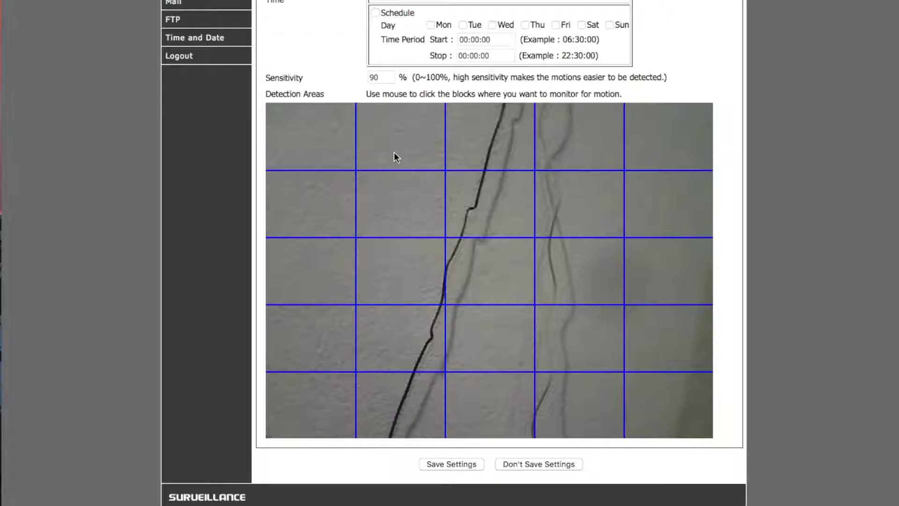
pyautogui.click(322, 147)
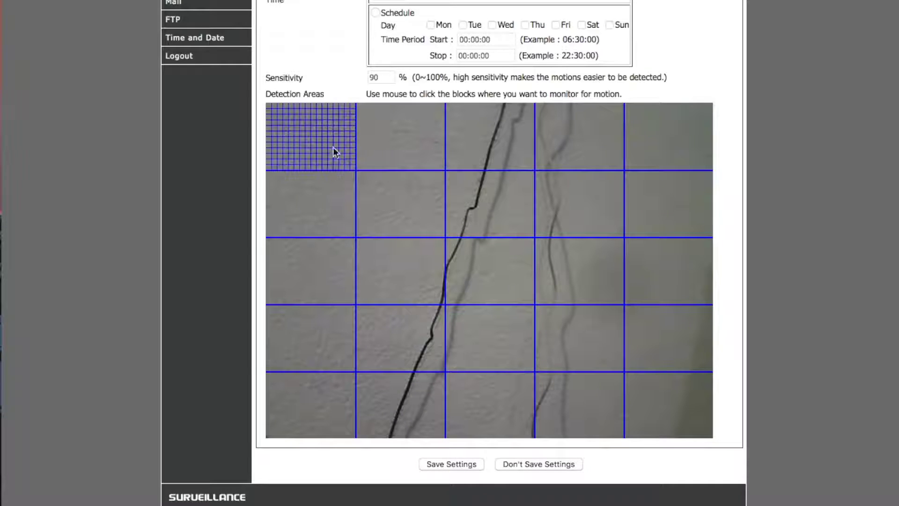
pyautogui.click(406, 153)
pyautogui.click(510, 149)
pyautogui.click(591, 142)
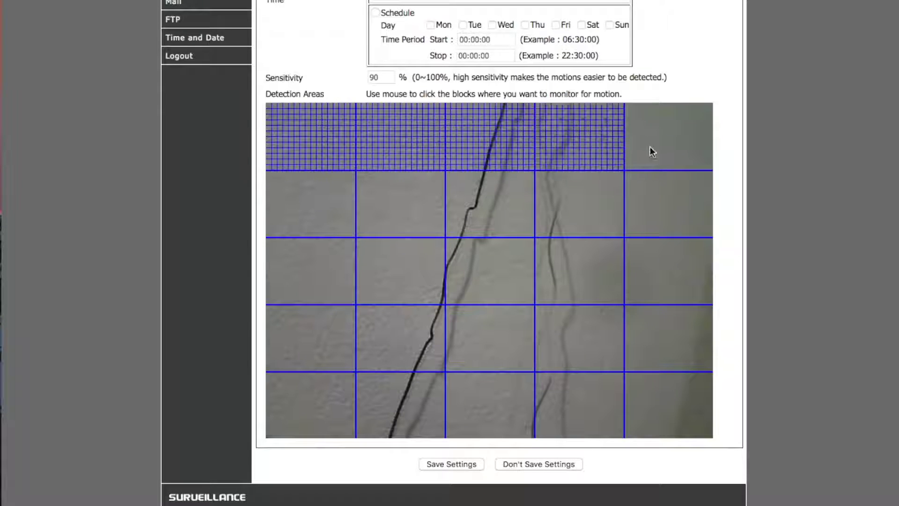
pyautogui.click(651, 148)
pyautogui.click(654, 210)
pyautogui.click(581, 211)
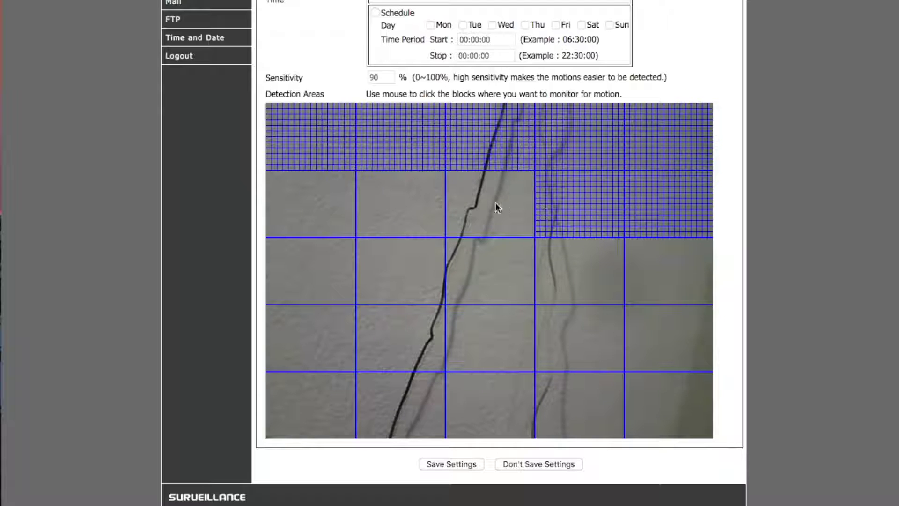
pyautogui.click(483, 207)
pyautogui.click(400, 209)
pyautogui.click(324, 211)
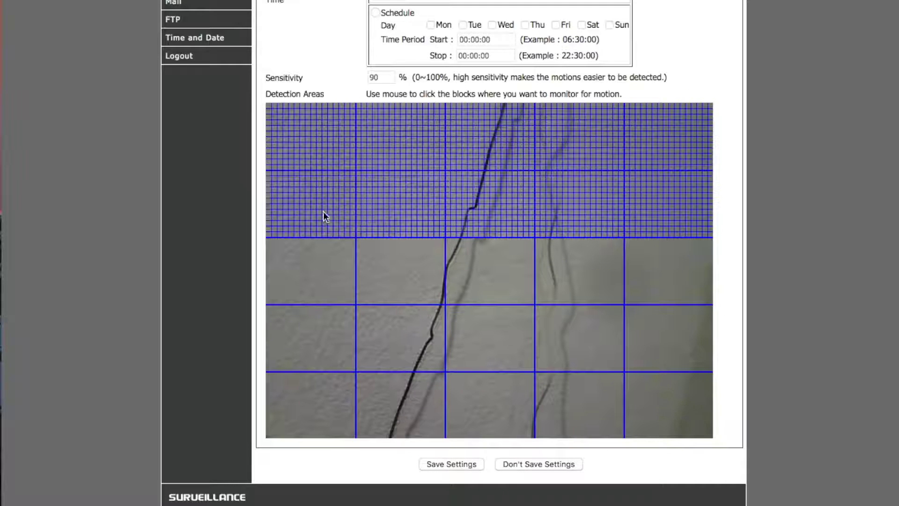
# Step: Mark the remaining lower and right-side grid blocks, then save the detection area settings
pyautogui.click(317, 277)
pyautogui.click(389, 283)
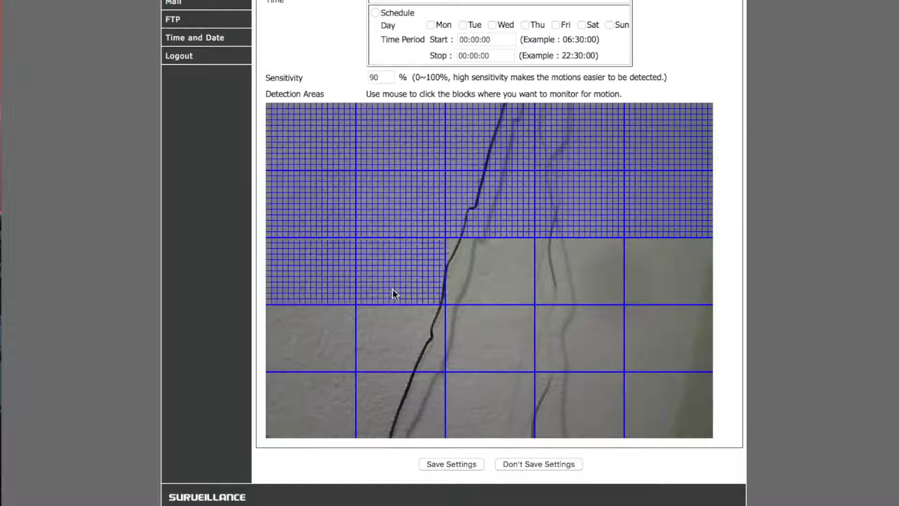
pyautogui.click(402, 338)
pyautogui.click(326, 367)
pyautogui.click(320, 402)
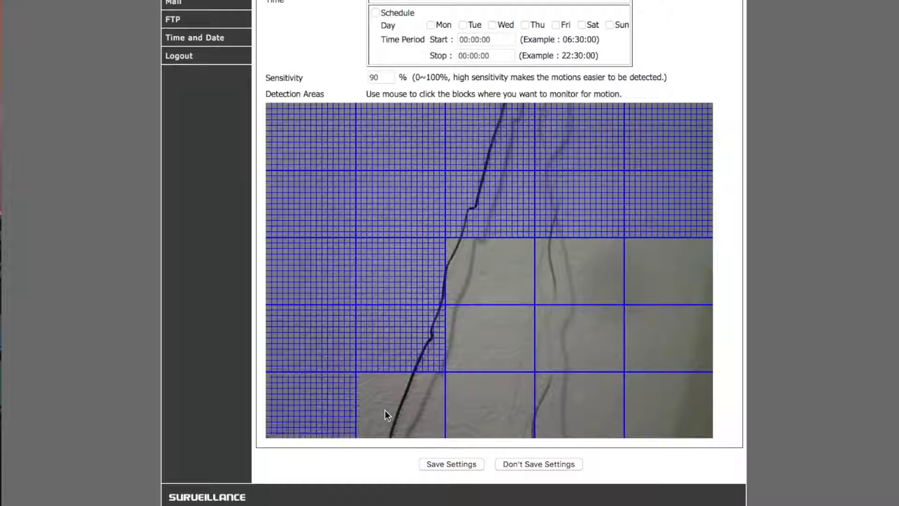
pyautogui.click(385, 411)
pyautogui.click(493, 404)
pyautogui.click(498, 342)
pyautogui.click(500, 272)
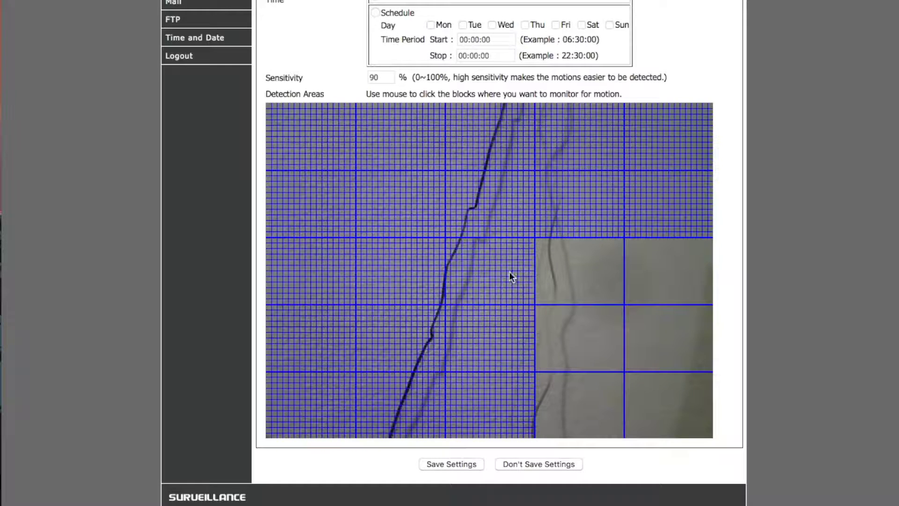
pyautogui.click(582, 279)
pyautogui.click(638, 282)
pyautogui.click(641, 321)
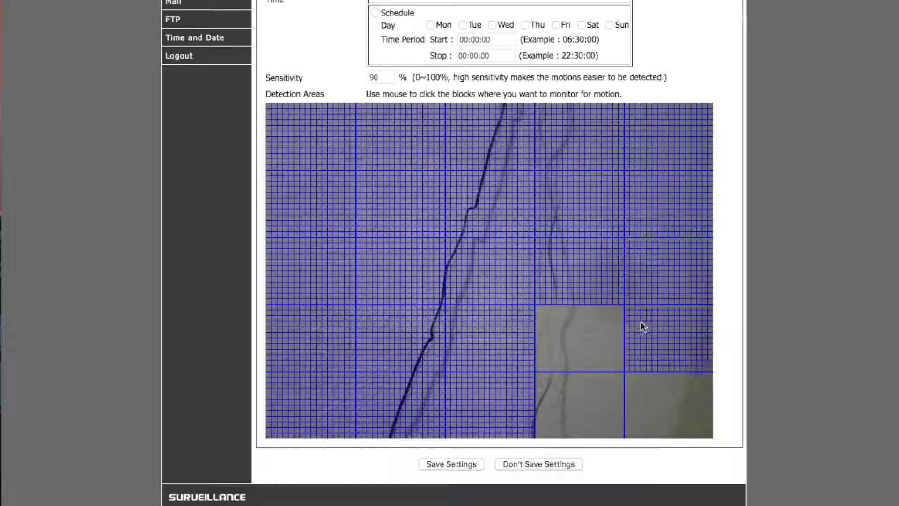
pyautogui.click(594, 338)
pyautogui.click(589, 398)
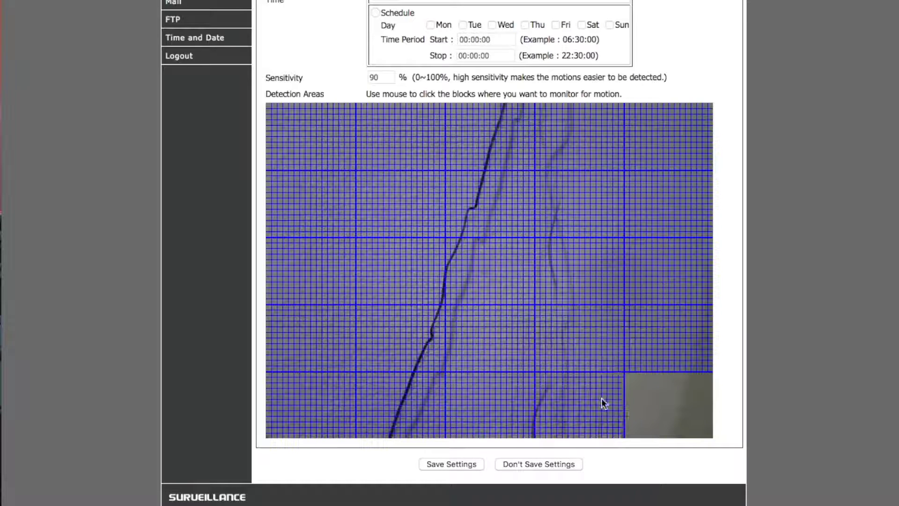
pyautogui.click(668, 403)
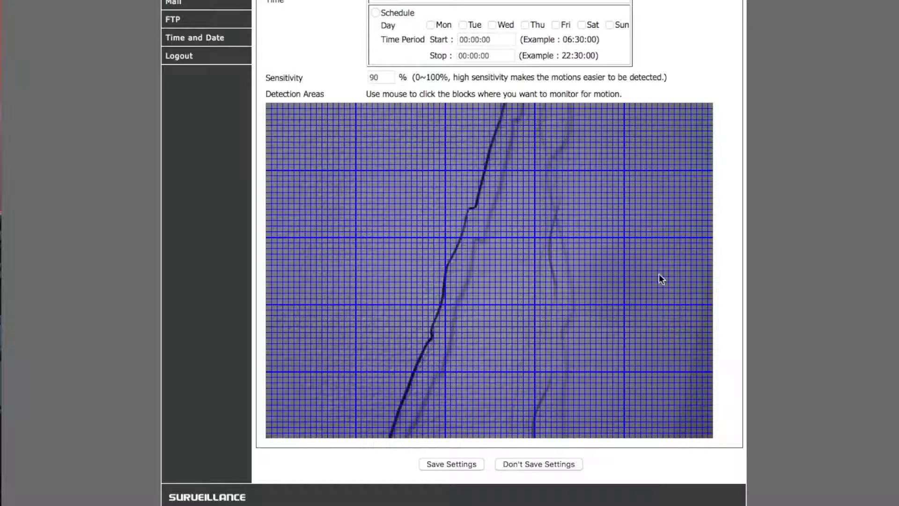
pyautogui.click(461, 466)
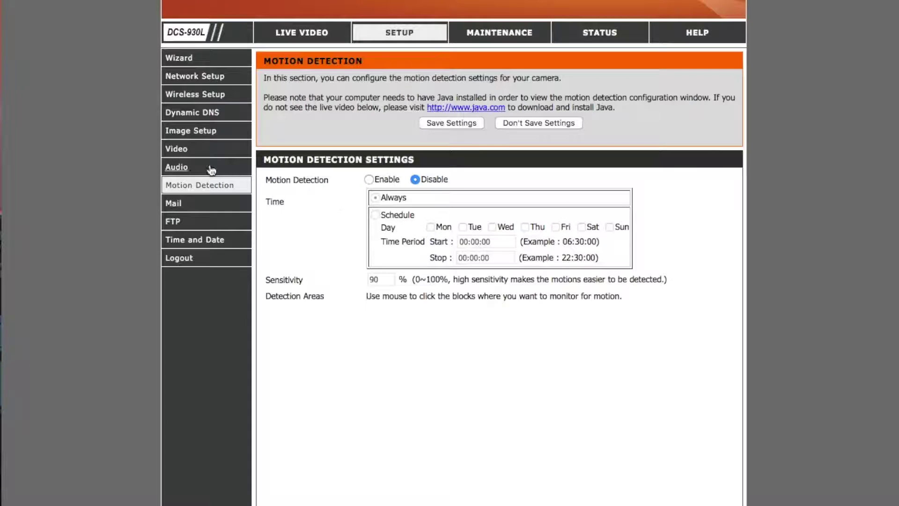
# Step: Review the Mail notification fields, then go to the FTP page and select the Host Name field
pyautogui.click(172, 202)
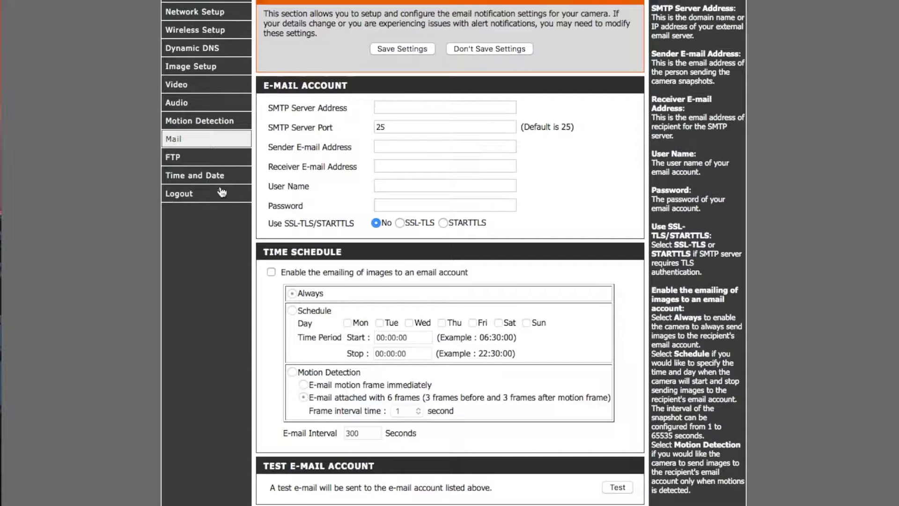
pyautogui.scroll(2, 383, 117)
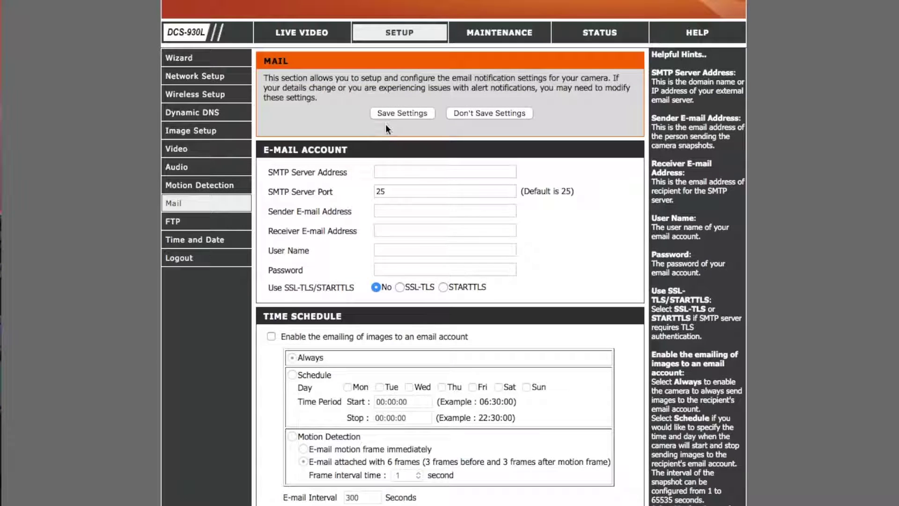
pyautogui.click(386, 171)
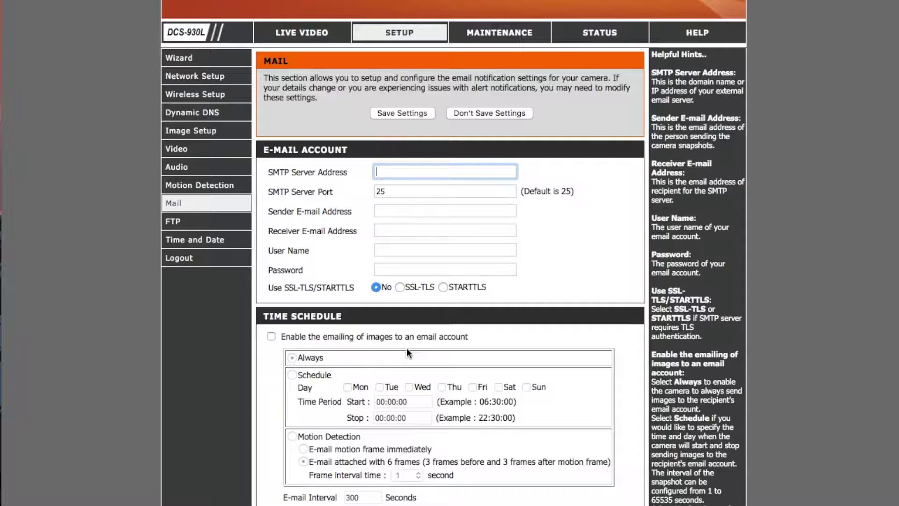
pyautogui.scroll(-3, 314, 339)
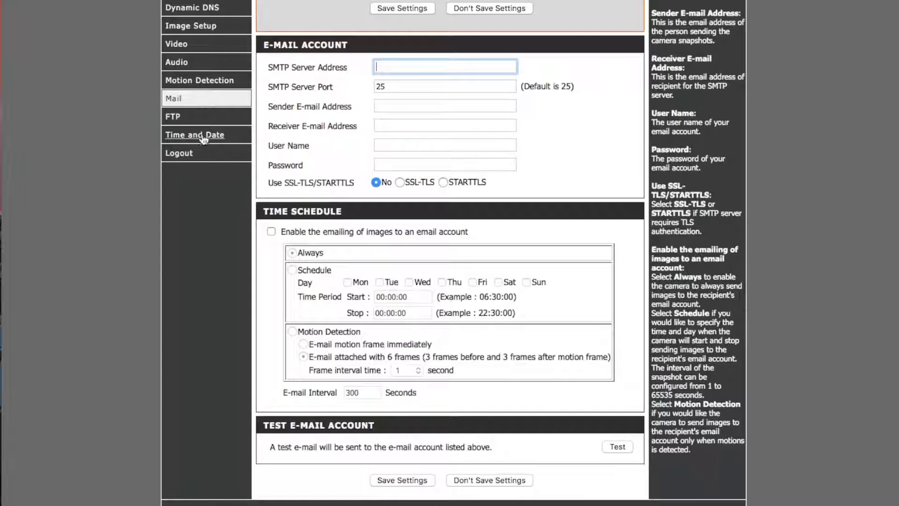
pyautogui.click(173, 118)
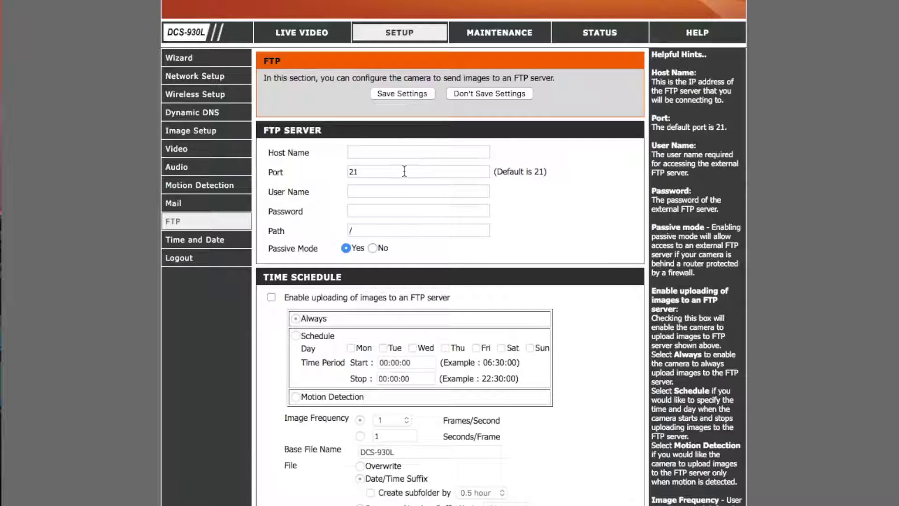
pyautogui.click(356, 157)
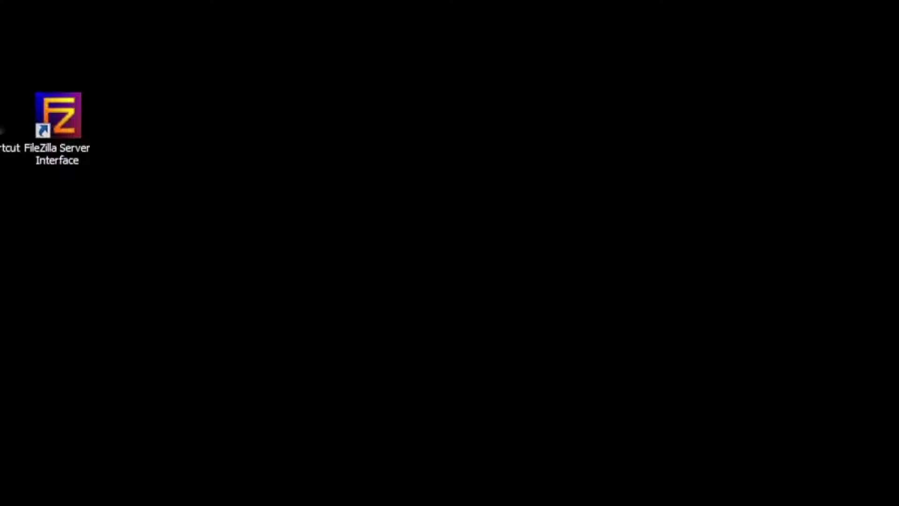
# Step: Browse to C:\Users\Public, create a new folder named test, open it, and close Explorer
pyautogui.doubleClick(6, 49)
pyautogui.doubleClick(322, 129)
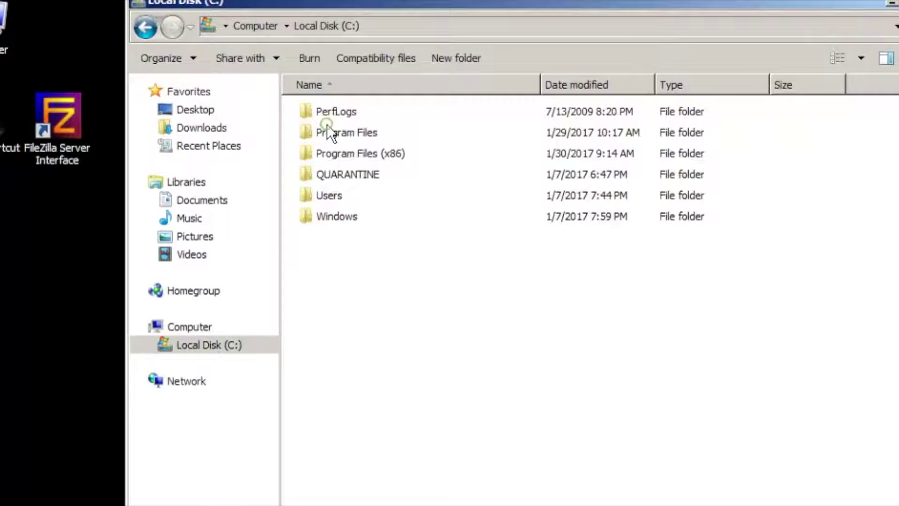
pyautogui.doubleClick(334, 196)
pyautogui.doubleClick(334, 111)
pyautogui.rightClick(318, 335)
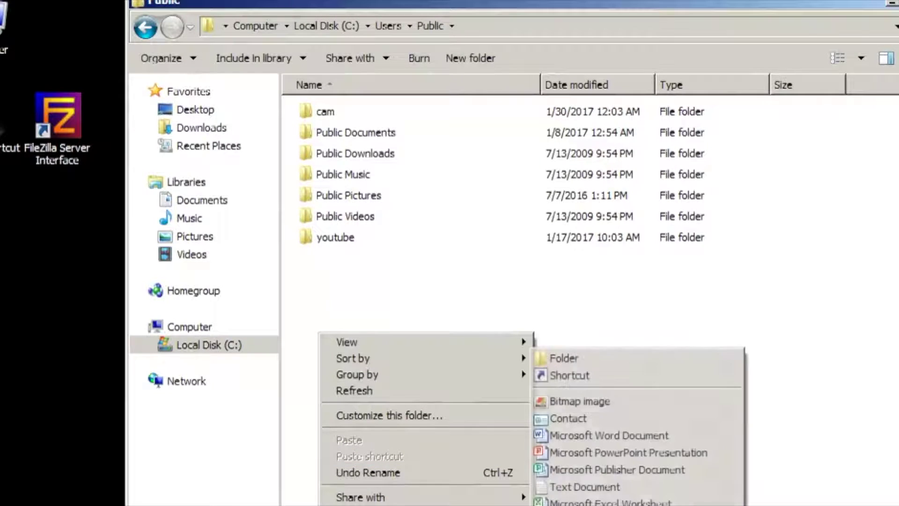
pyautogui.click(585, 364)
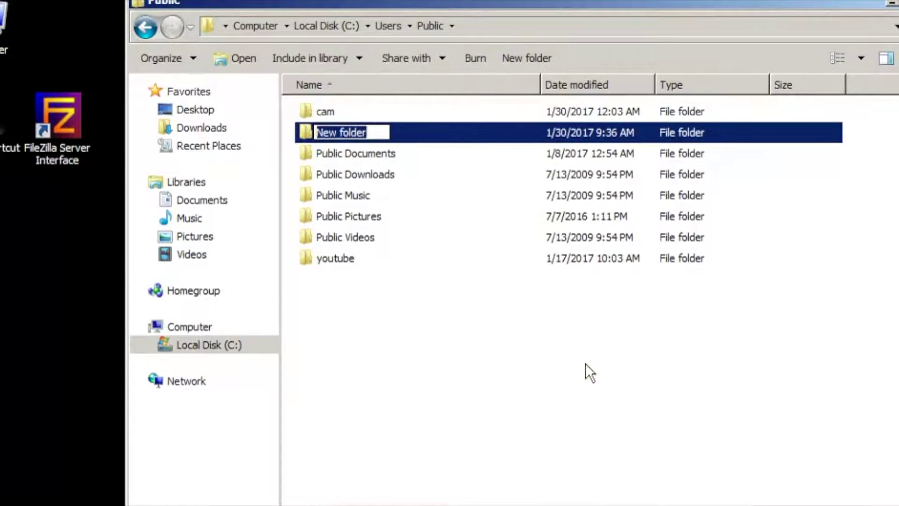
pyautogui.write('t')
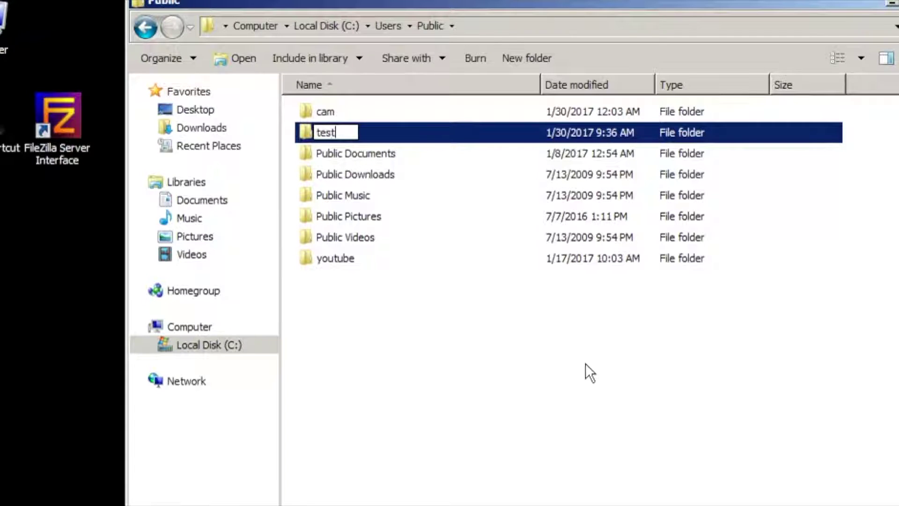
pyautogui.write('est')
pyautogui.click(558, 454)
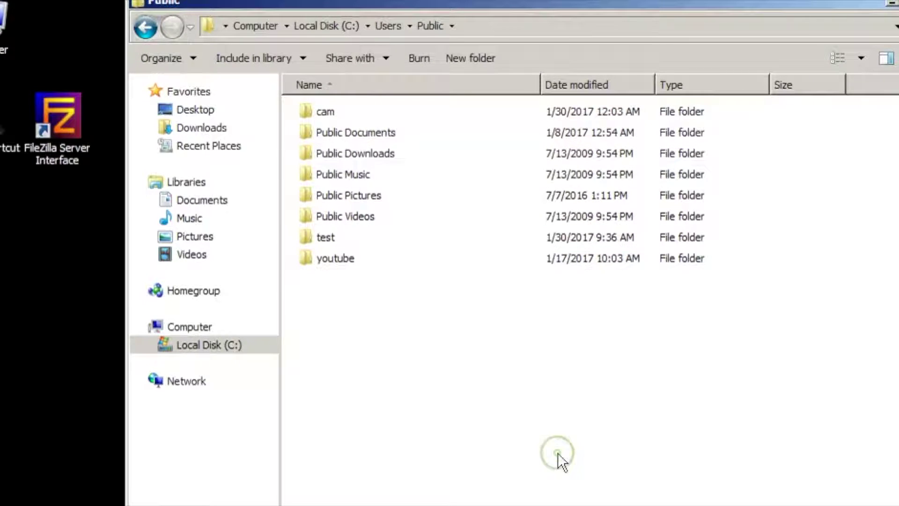
pyautogui.doubleClick(333, 233)
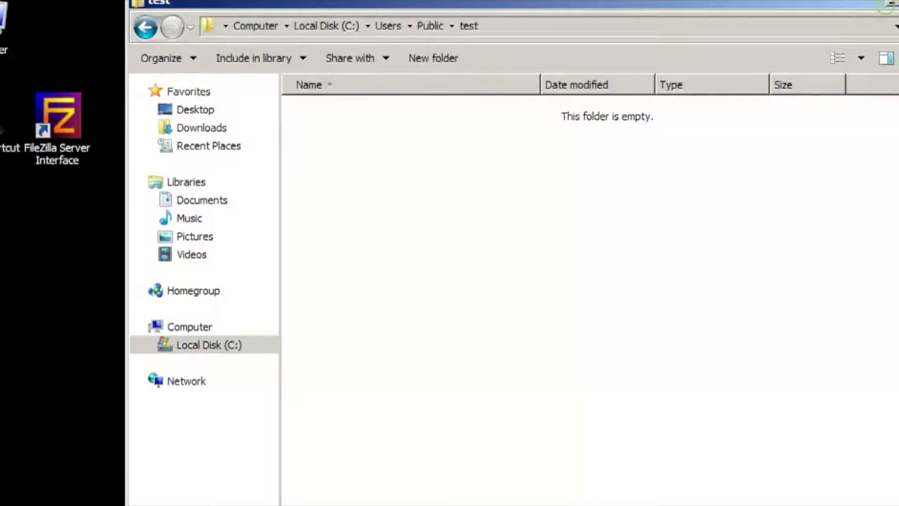
pyautogui.hotkey('alt', 'F4')
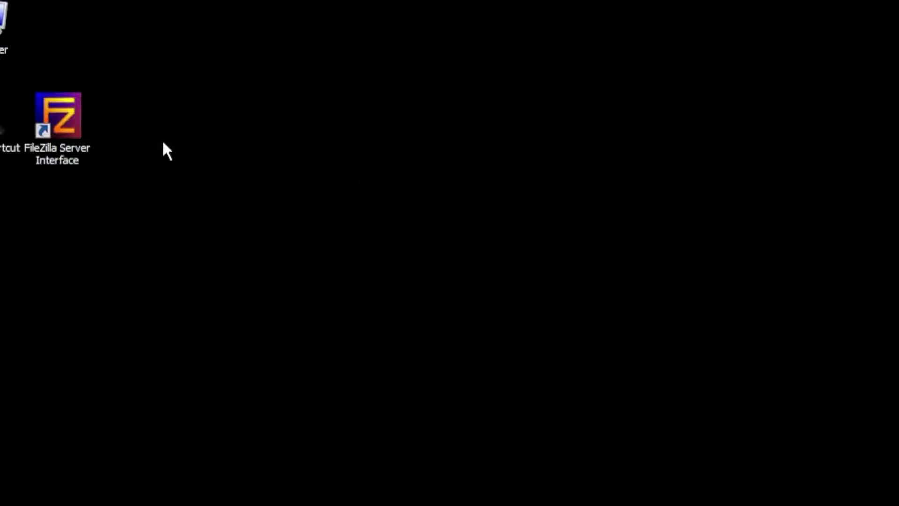
# Step: Launch FileZilla Server and create a new user group named test
pyautogui.doubleClick(59, 114)
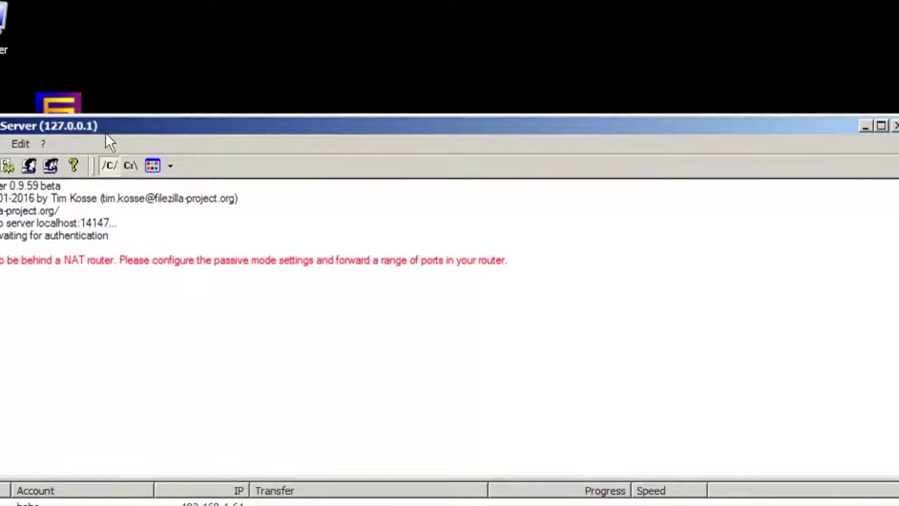
pyautogui.moveTo(116, 127); pyautogui.dragTo(189, 43)
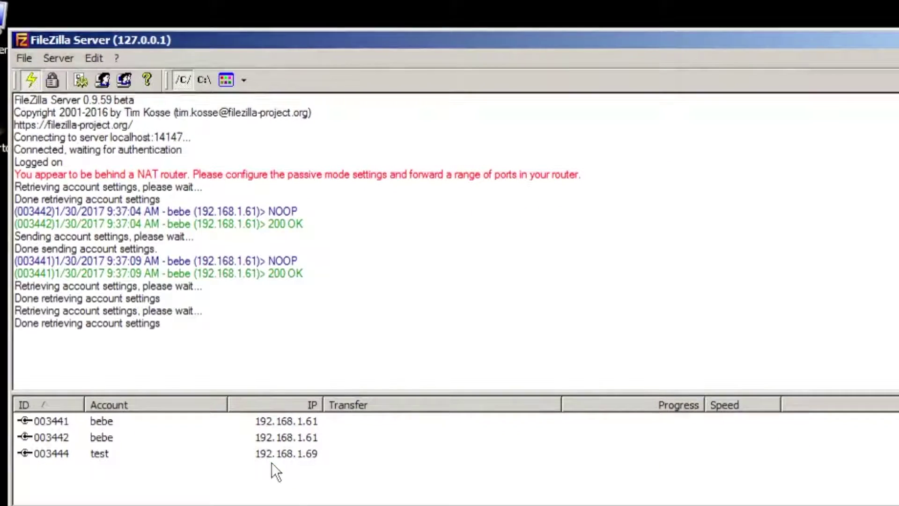
pyautogui.click(94, 58)
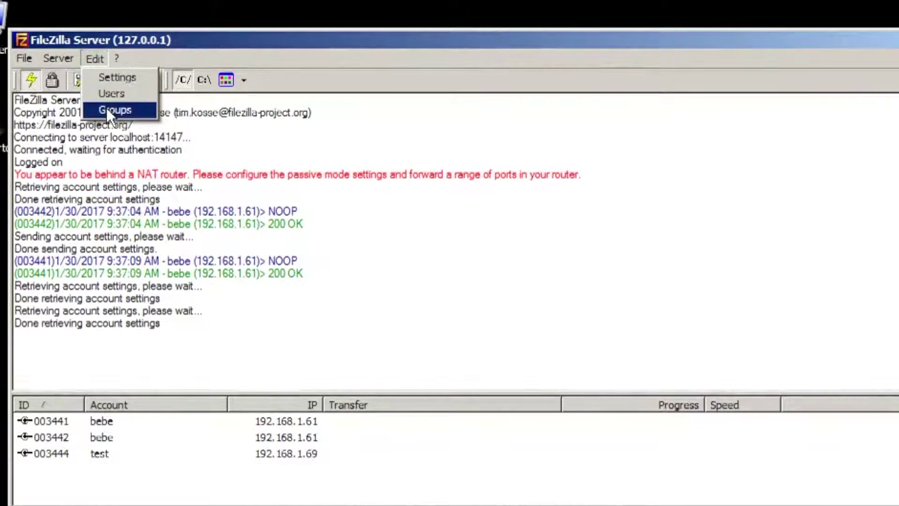
pyautogui.click(107, 108)
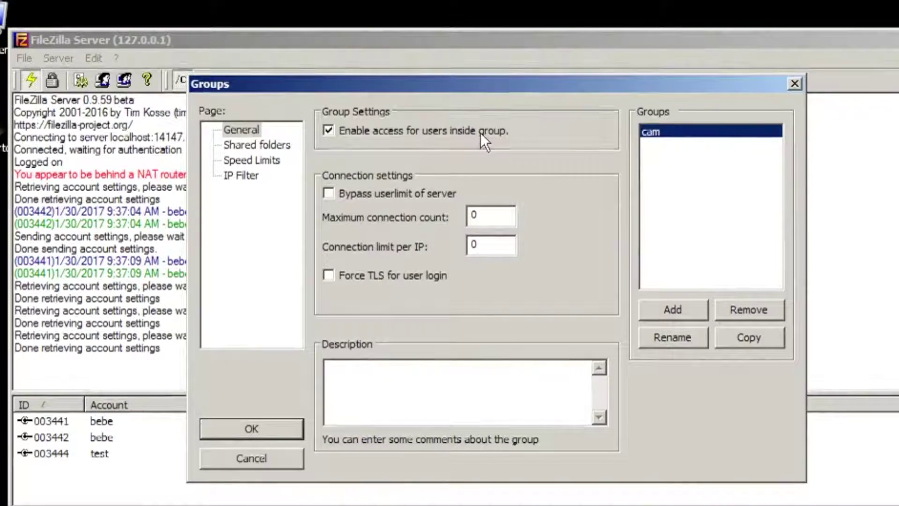
pyautogui.click(671, 310)
pyautogui.click(392, 295)
pyautogui.write('test')
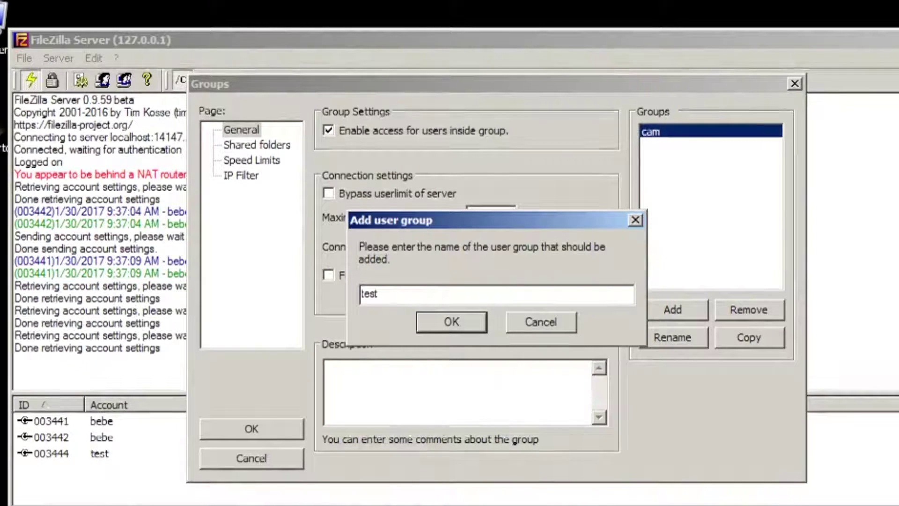
pyautogui.click(447, 326)
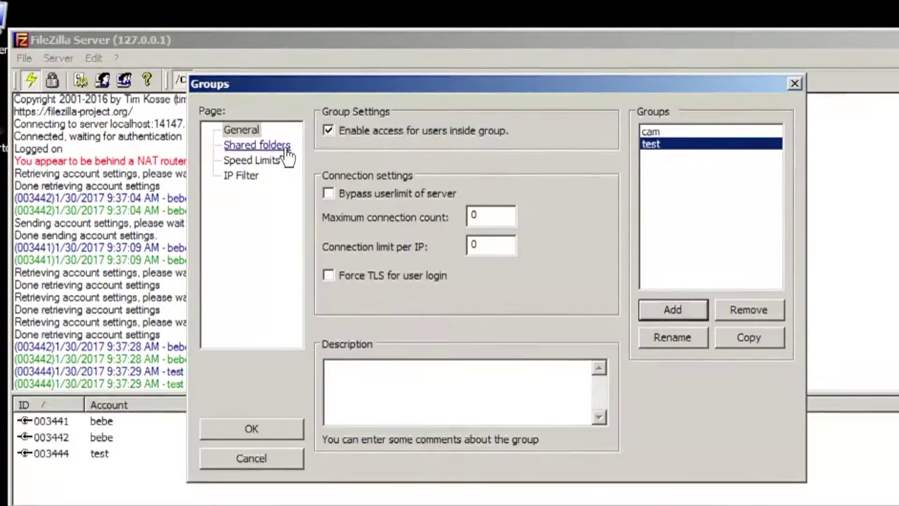
# Step: Share C:\Users\Public\test as the test group's home directory with full file and directory permissions
pyautogui.click(257, 145)
pyautogui.click(356, 339)
pyautogui.doubleClick(442, 336)
pyautogui.doubleClick(462, 322)
pyautogui.click(479, 317)
pyautogui.click(520, 409)
pyautogui.moveTo(443, 137); pyautogui.dragTo(465, 137)
pyautogui.click(546, 156)
pyautogui.click(545, 173)
pyautogui.click(545, 190)
pyautogui.click(546, 234)
pyautogui.click(545, 250)
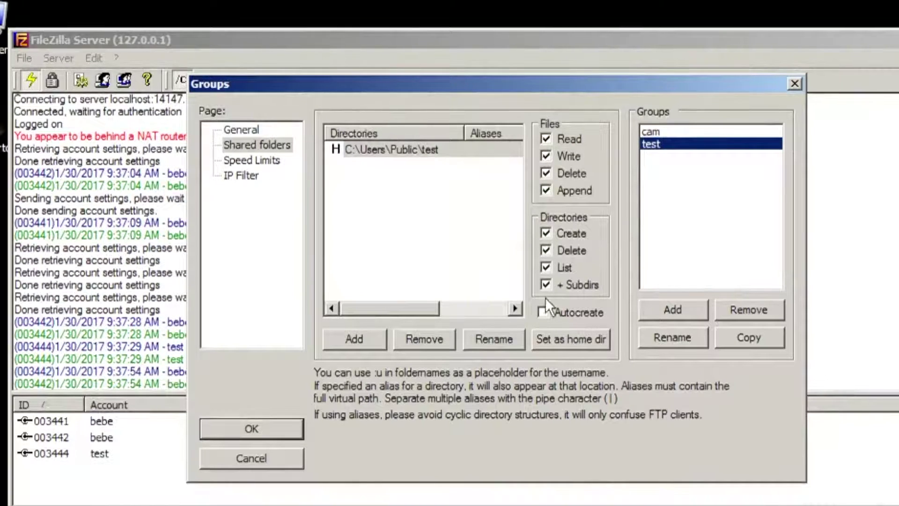
pyautogui.click(555, 337)
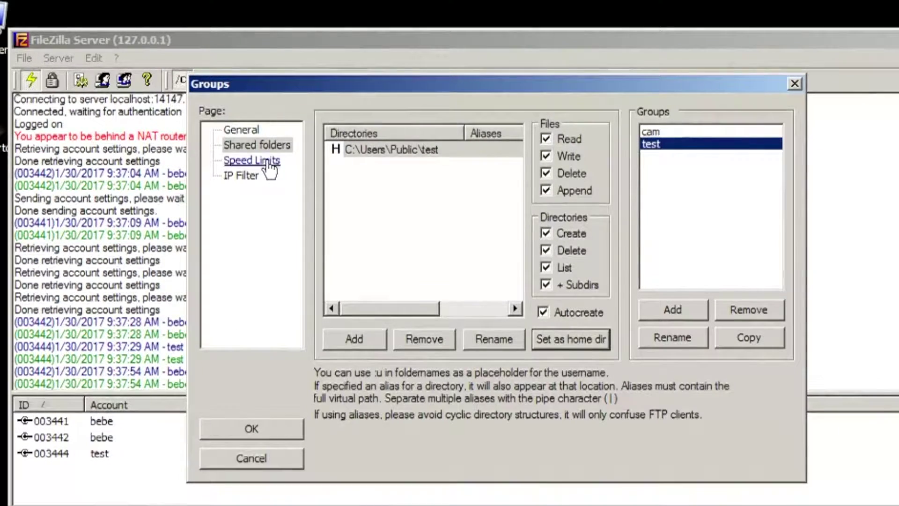
# Step: Check the group's speed limits and IP filter, then save the group settings
pyautogui.click(266, 161)
pyautogui.click(240, 175)
pyautogui.click(257, 144)
pyautogui.click(251, 429)
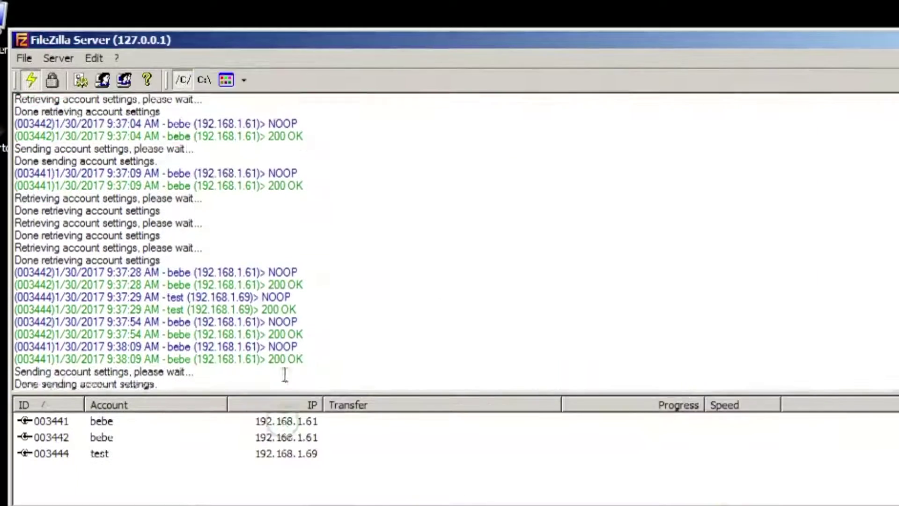
# Step: Add a user named test in the test group and give it a password
pyautogui.click(93, 58)
pyautogui.click(103, 96)
pyautogui.click(668, 286)
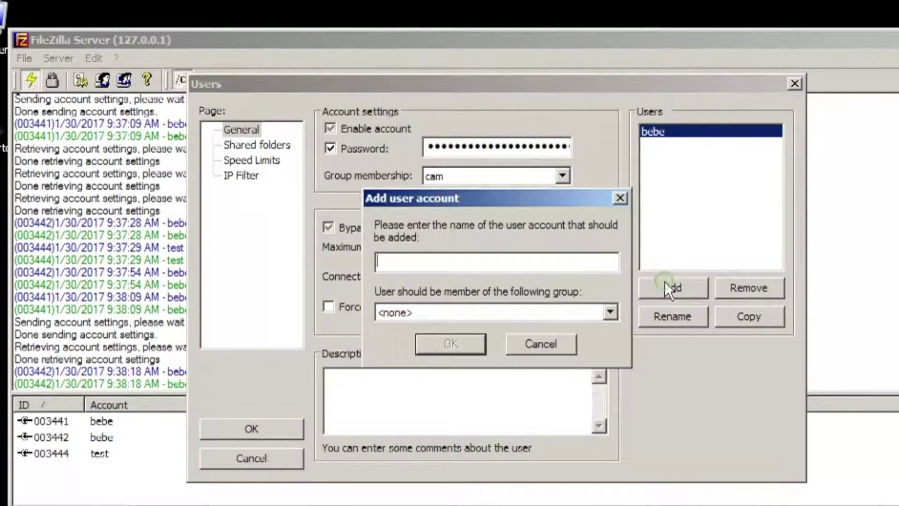
pyautogui.write('test')
pyautogui.click(521, 310)
pyautogui.click(430, 353)
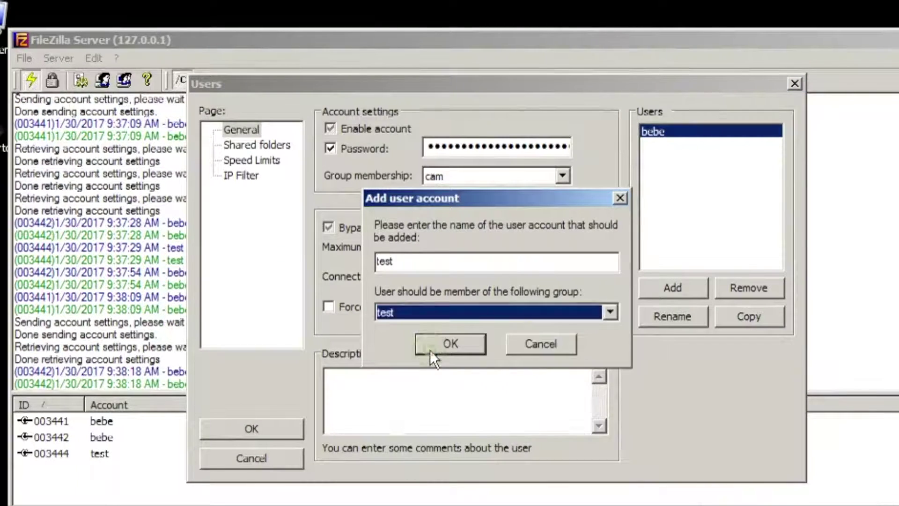
pyautogui.click(443, 347)
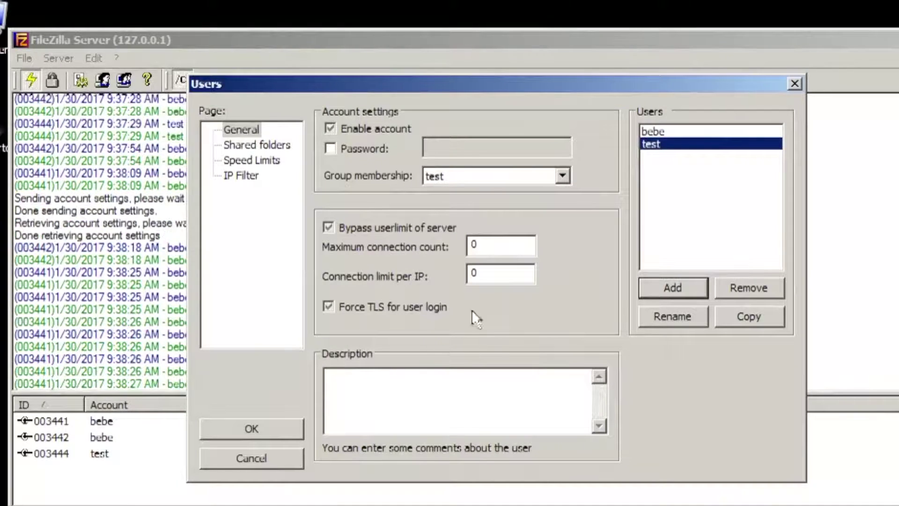
pyautogui.click(344, 154)
pyautogui.write('test')
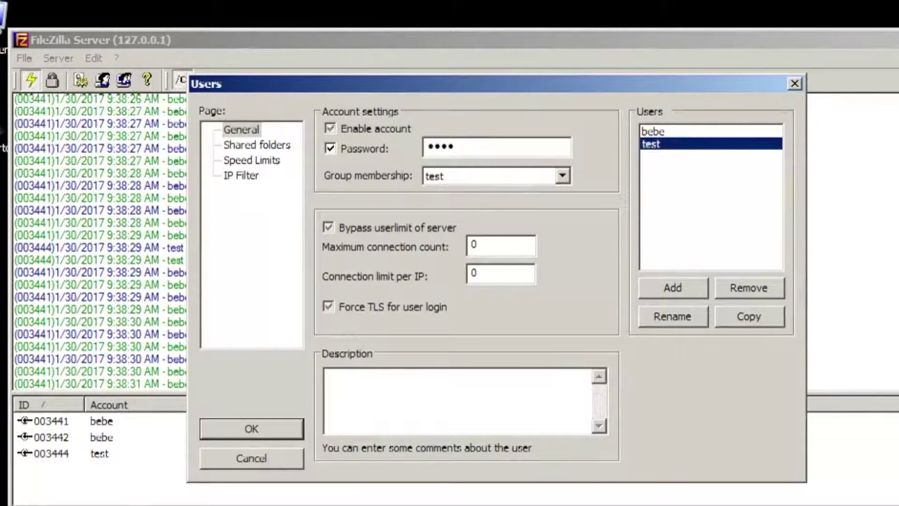
# Step: Set C:\Users\Public\test as the user's home directory with write, delete, append and directory permissions
pyautogui.click(258, 145)
pyautogui.click(349, 313)
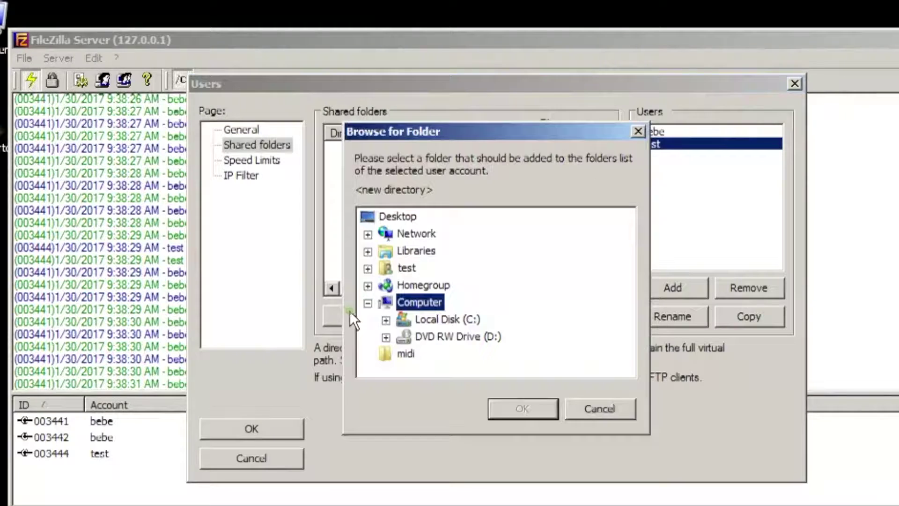
pyautogui.click(385, 320)
pyautogui.click(403, 336)
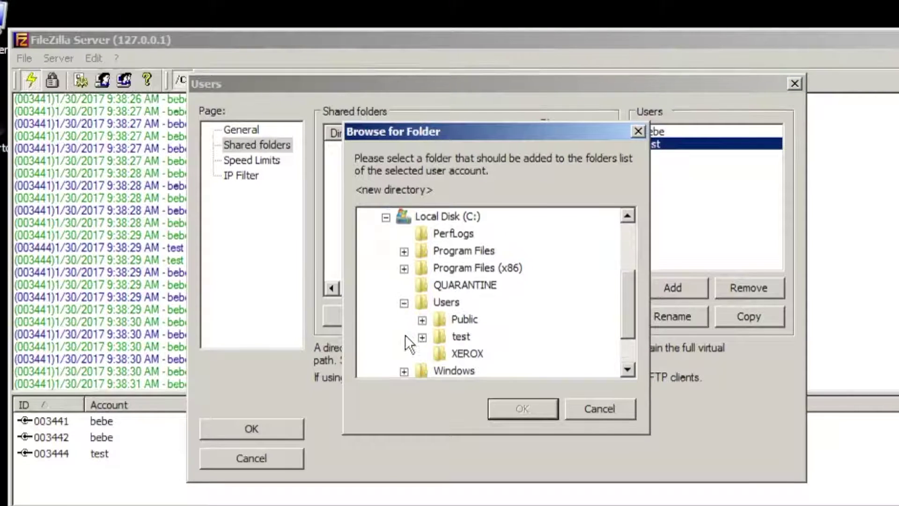
pyautogui.click(422, 320)
pyautogui.click(424, 318)
pyautogui.click(523, 409)
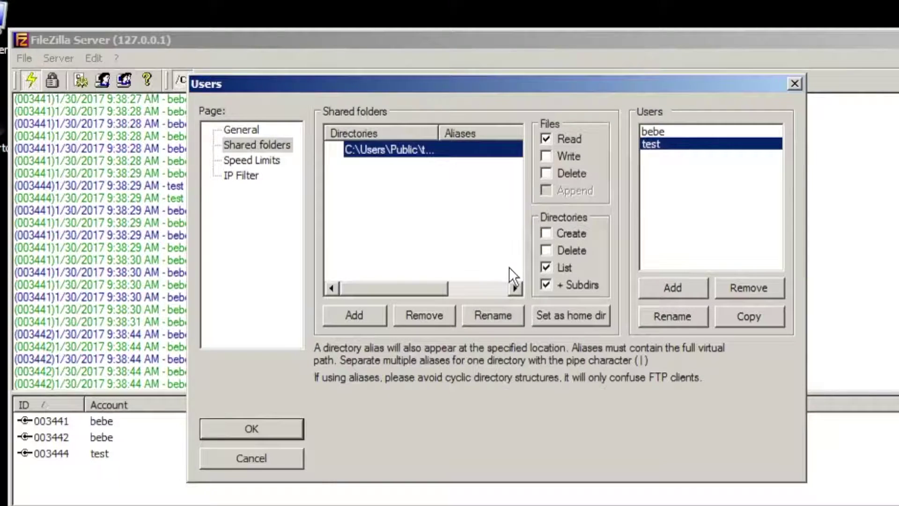
pyautogui.click(549, 313)
pyautogui.click(546, 156)
pyautogui.click(546, 174)
pyautogui.click(546, 191)
pyautogui.click(546, 233)
pyautogui.click(546, 251)
pyautogui.click(571, 315)
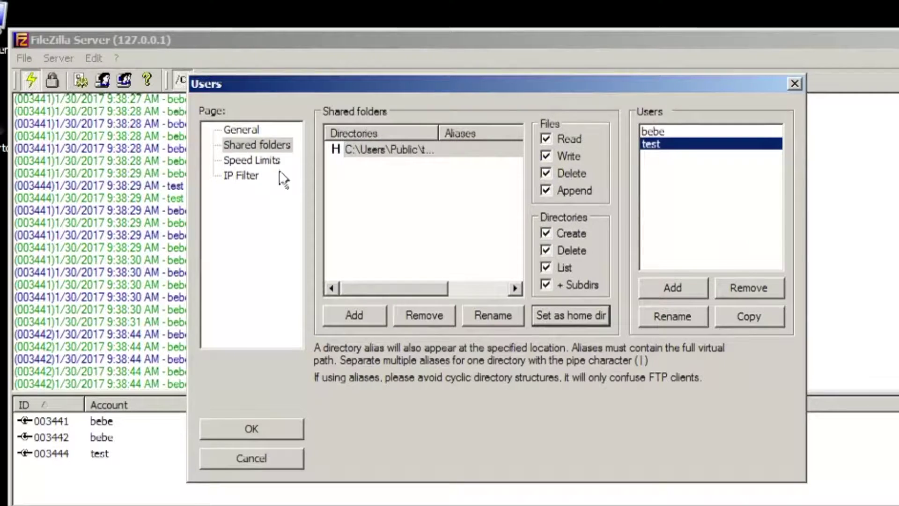
# Step: Check the user's speed limits and IP filter, then save the user settings
pyautogui.click(261, 162)
pyautogui.click(253, 177)
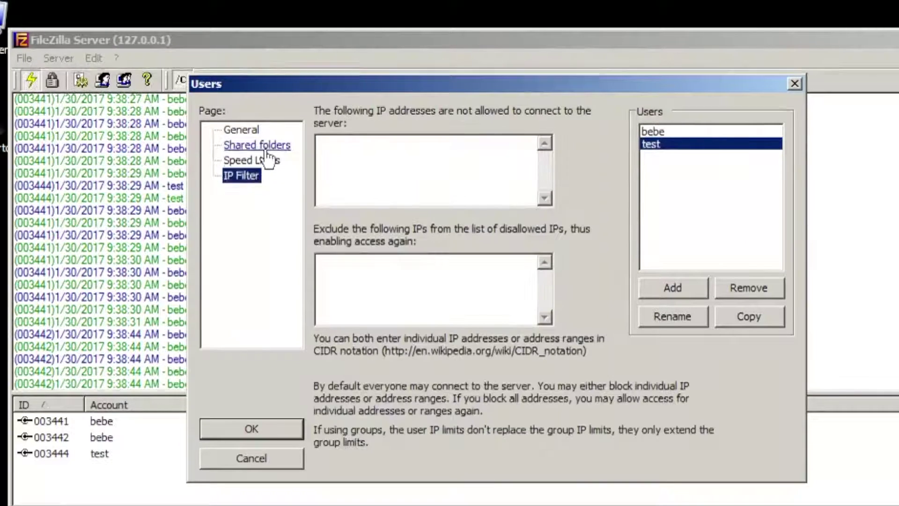
pyautogui.click(265, 149)
pyautogui.moveTo(439, 134); pyautogui.dragTo(508, 135)
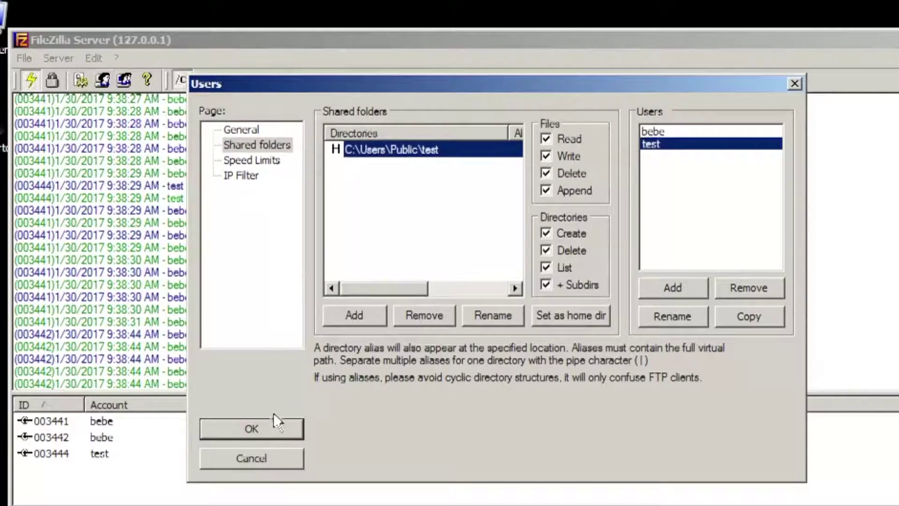
pyautogui.click(266, 426)
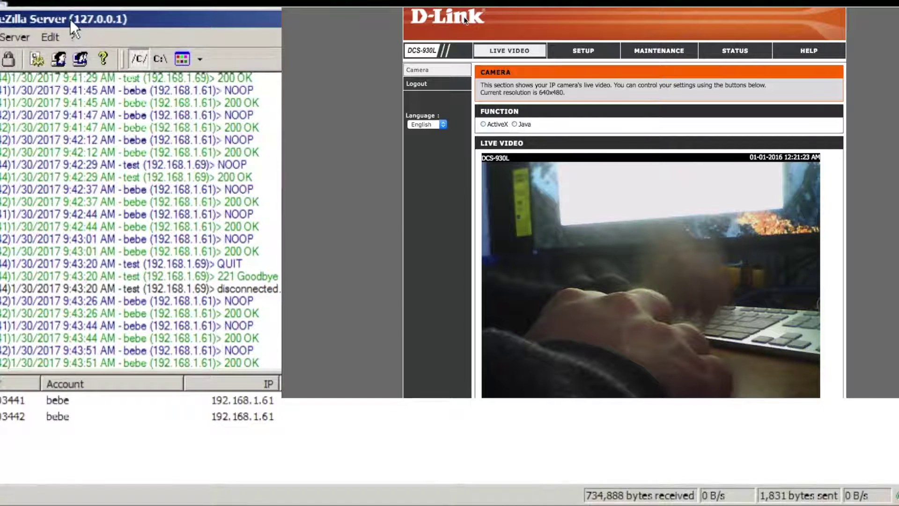
# Step: On the camera's FTP setup page, enter host 192.168.1.60, user name test and its password
pyautogui.click(590, 50)
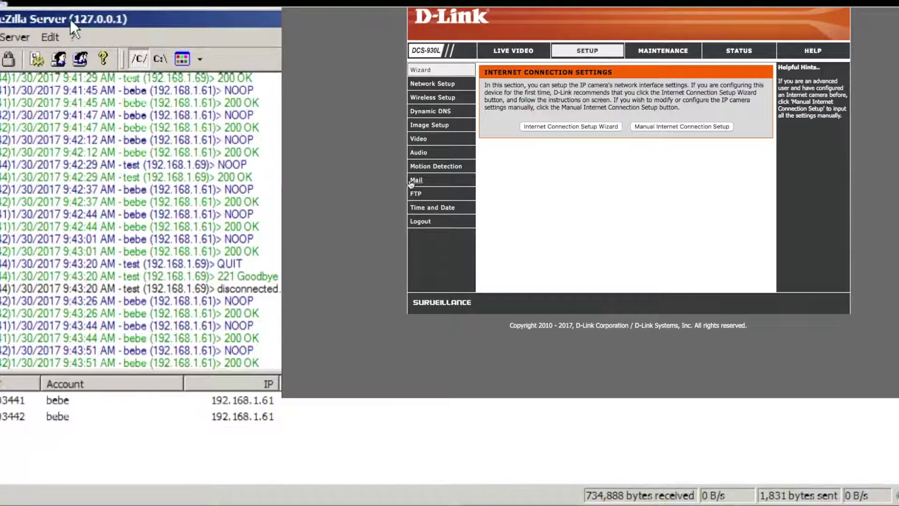
pyautogui.click(415, 194)
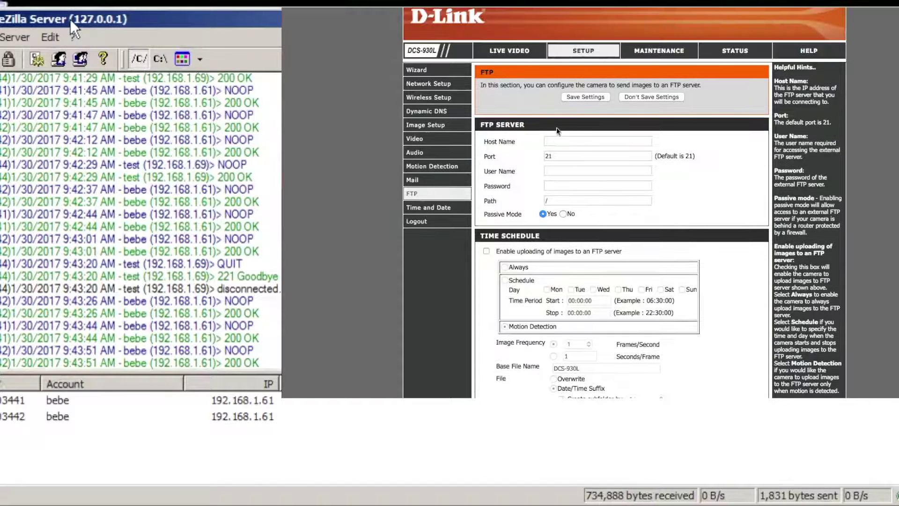
pyautogui.click(567, 143)
pyautogui.write('1')
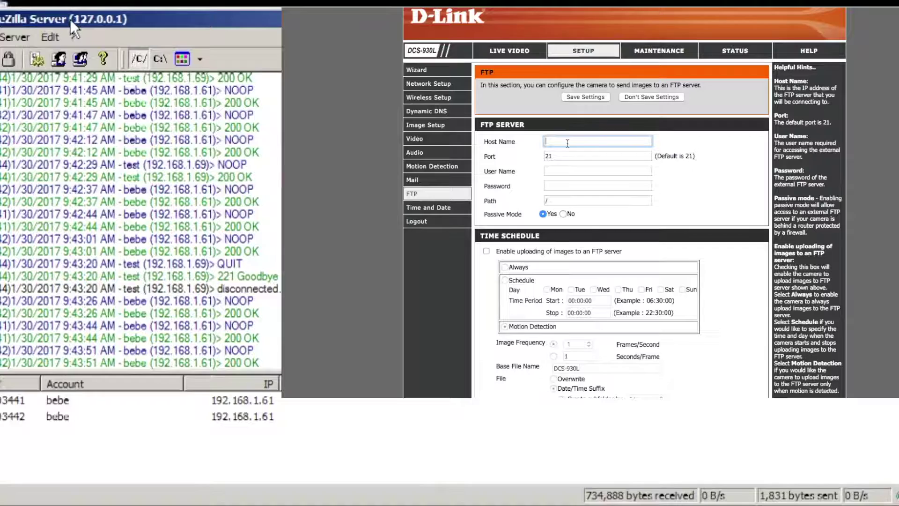
pyautogui.write('92.168')
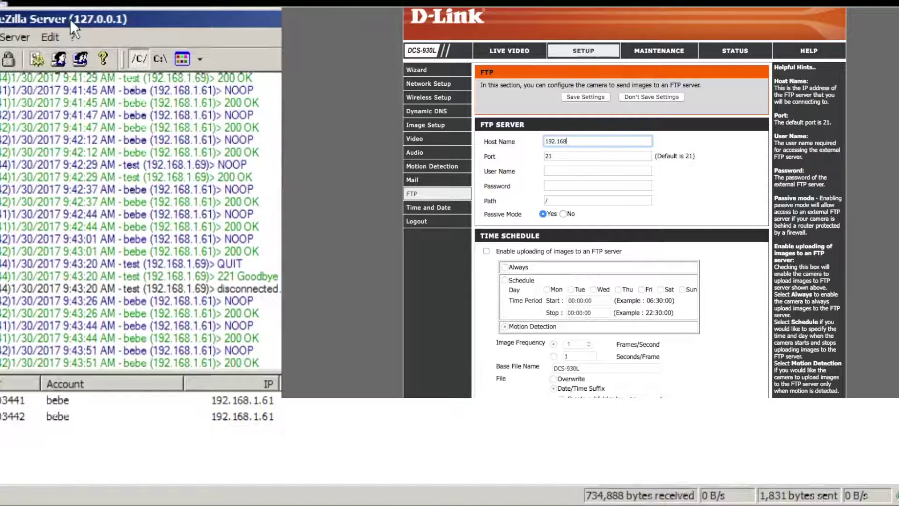
pyautogui.write('.1.60')
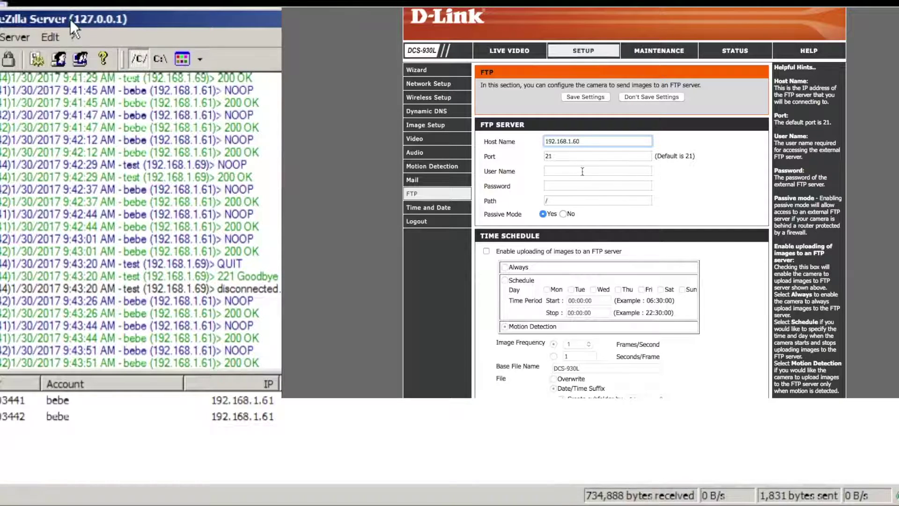
pyautogui.click(575, 178)
pyautogui.write('test')
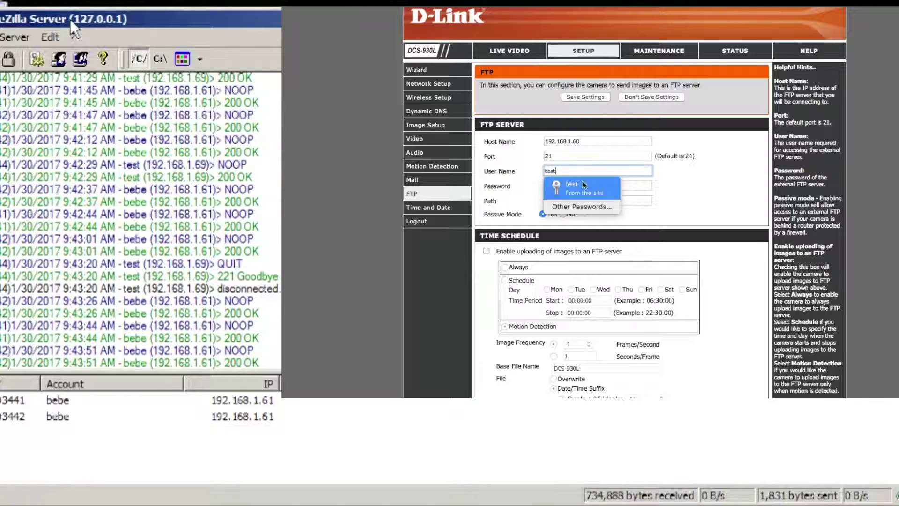
pyautogui.press('Tab')
pyautogui.write('te')
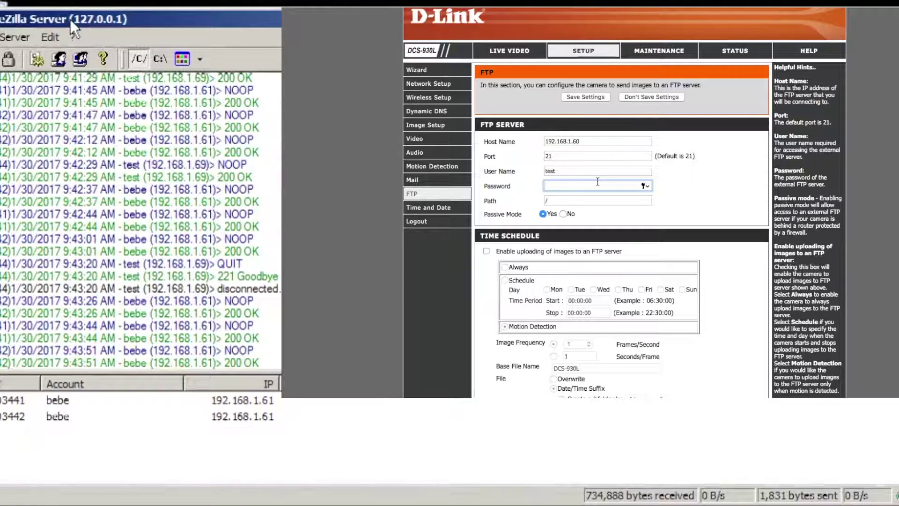
pyautogui.write('st')
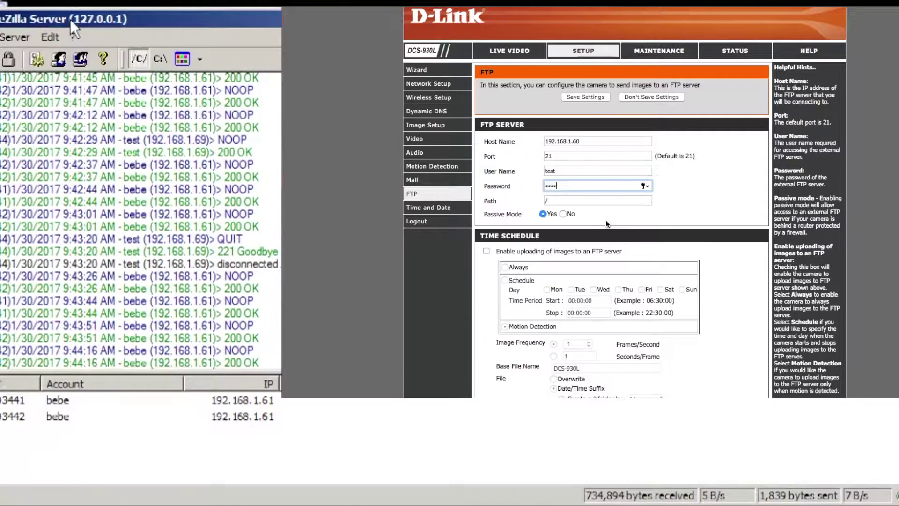
# Step: Enable image uploading at 3 frames per second and save the FTP settings
pyautogui.click(487, 252)
pyautogui.scroll(-2, 497, 258)
pyautogui.scroll(-1, 525, 269)
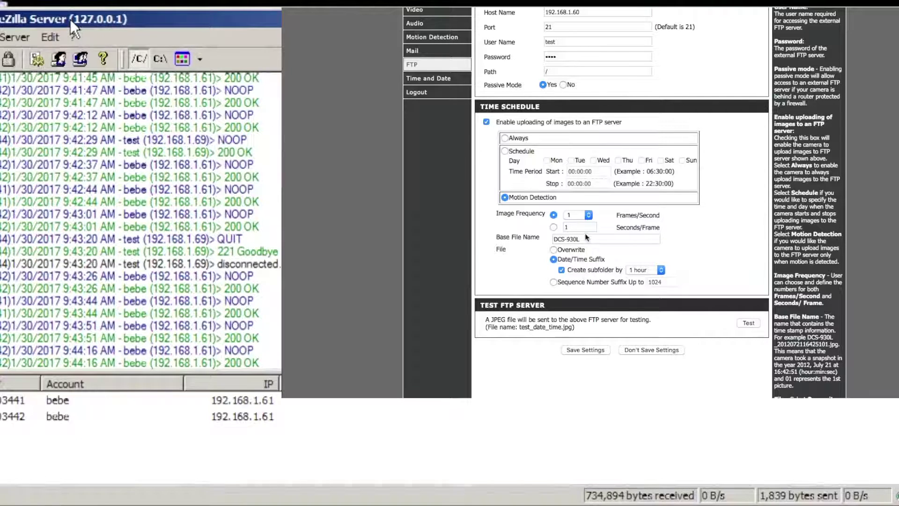
pyautogui.click(588, 215)
pyautogui.click(569, 231)
pyautogui.scroll(-1, 552, 235)
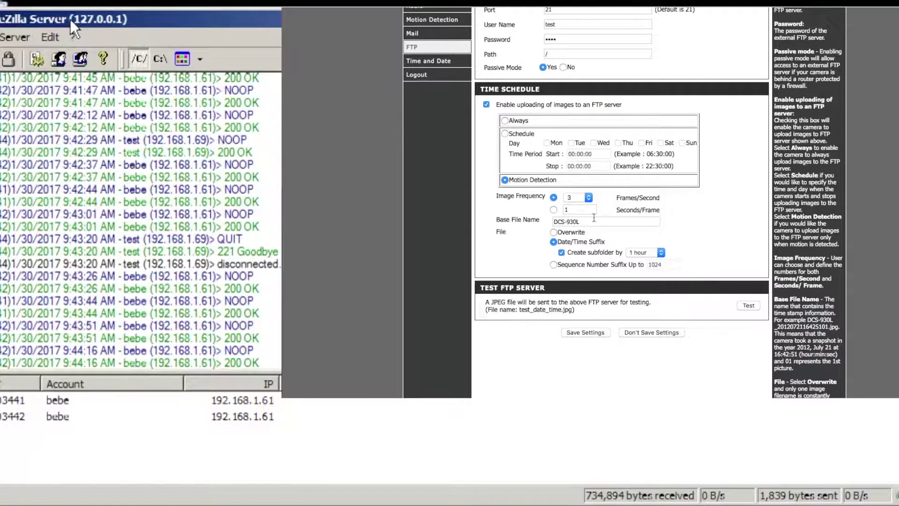
pyautogui.click(592, 332)
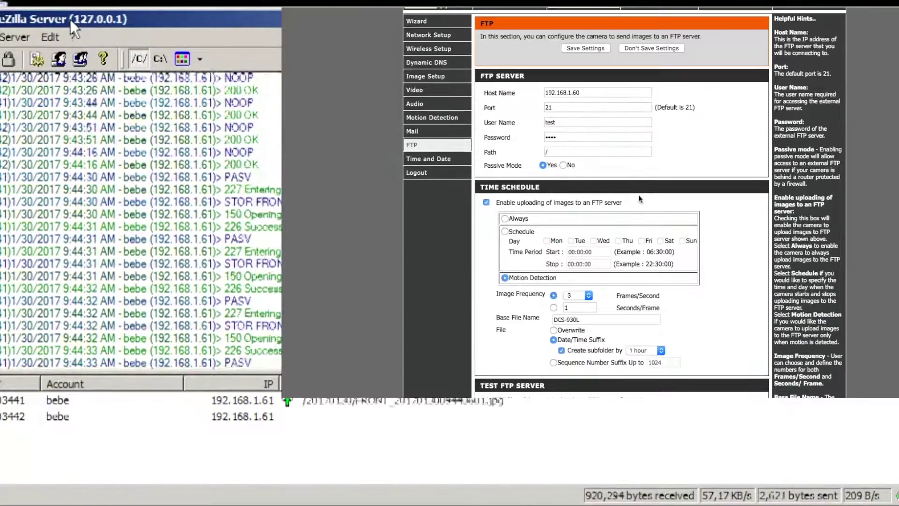
# Step: Send a test image to the FTP server and check the camera status for the result
pyautogui.scroll(-3, 677, 61)
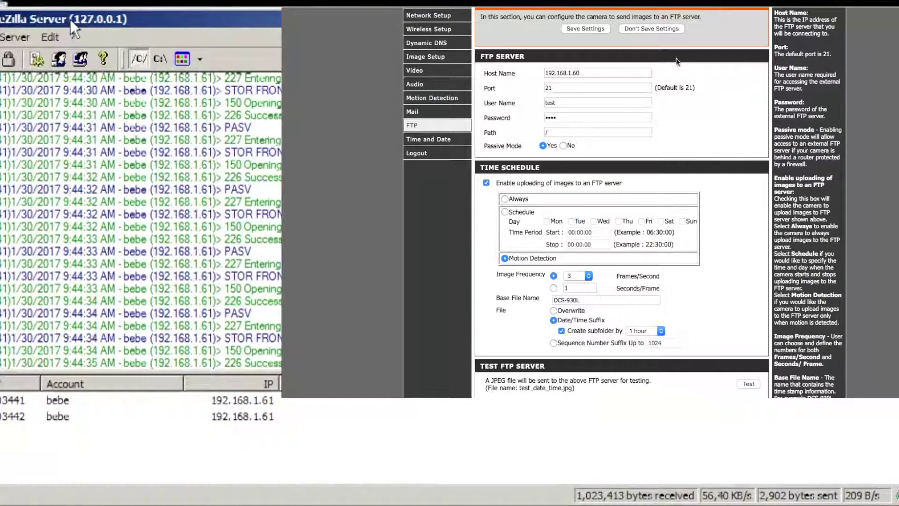
pyautogui.click(751, 386)
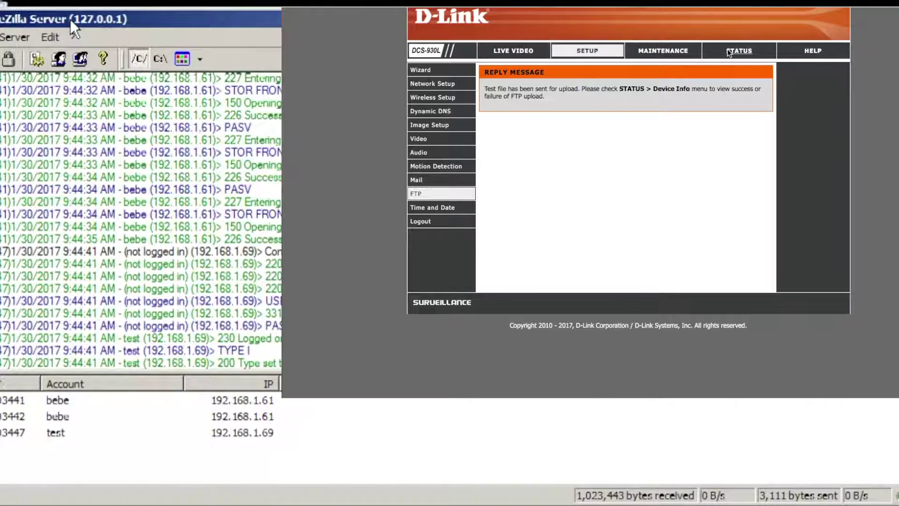
pyautogui.click(729, 52)
# Step: Note the Test succeeded result and view the uploaded image test_20160101_002213 in Photo Viewer
pyautogui.moveTo(553, 257); pyautogui.dragTo(609, 254)
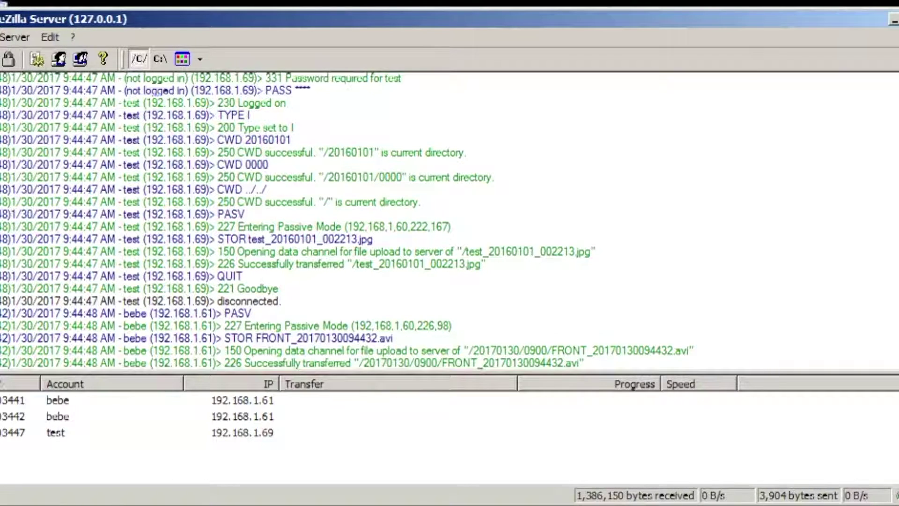
pyautogui.hotkey('alt', 'Tab')
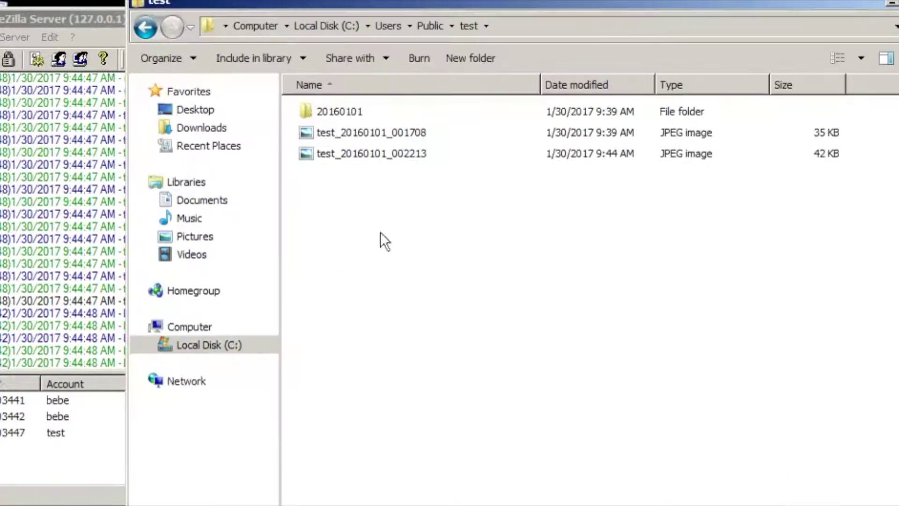
pyautogui.doubleClick(361, 156)
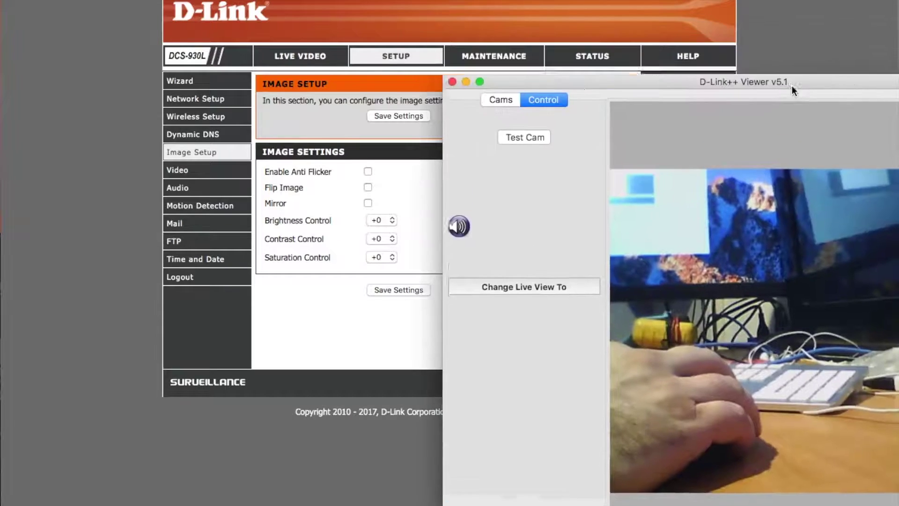
# Step: Apply Flip Image and then Mirror, watching the live view beside the settings
pyautogui.moveTo(792, 86); pyautogui.dragTo(668, 105)
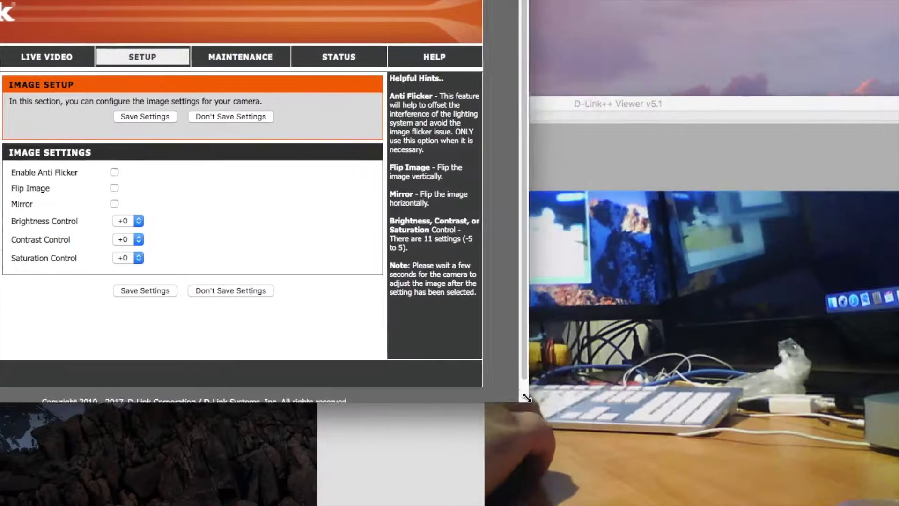
pyautogui.click(114, 188)
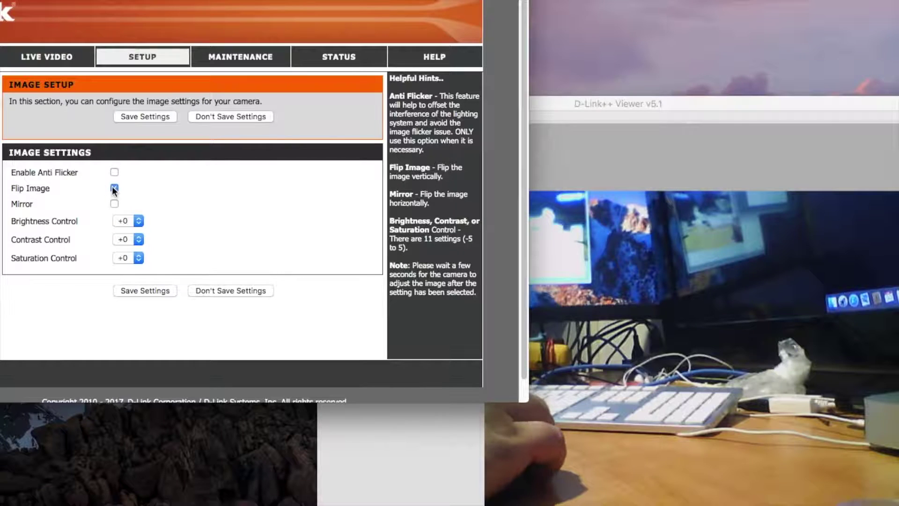
pyautogui.click(153, 288)
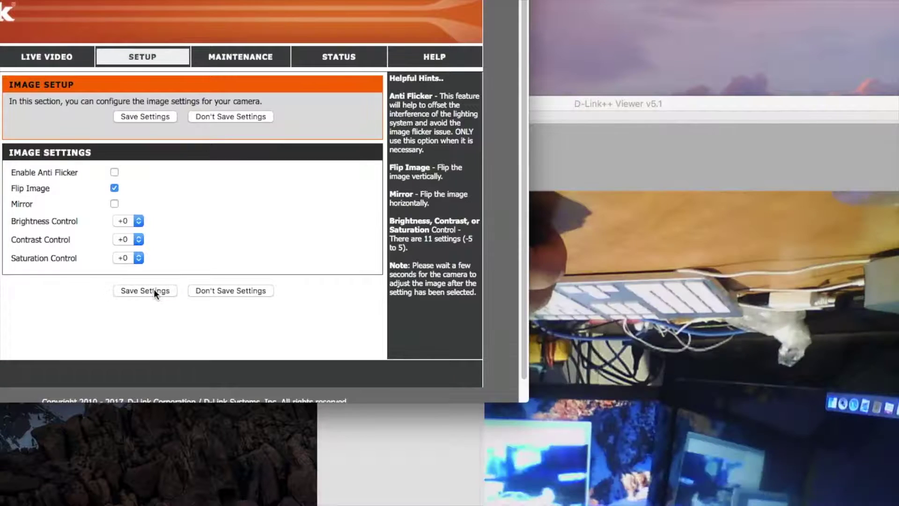
pyautogui.click(112, 206)
pyautogui.click(141, 288)
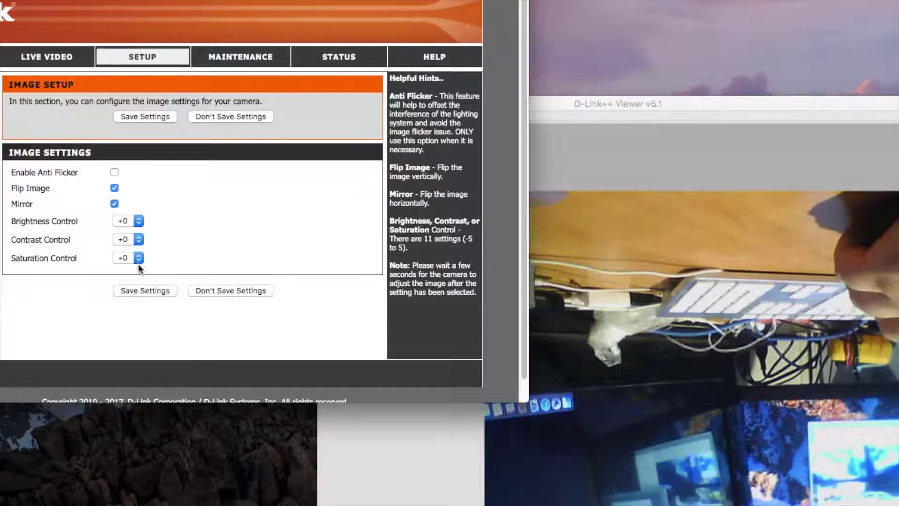
# Step: Untick Flip Image and Mirror and save the normal orientation
pyautogui.click(114, 203)
pyautogui.click(114, 188)
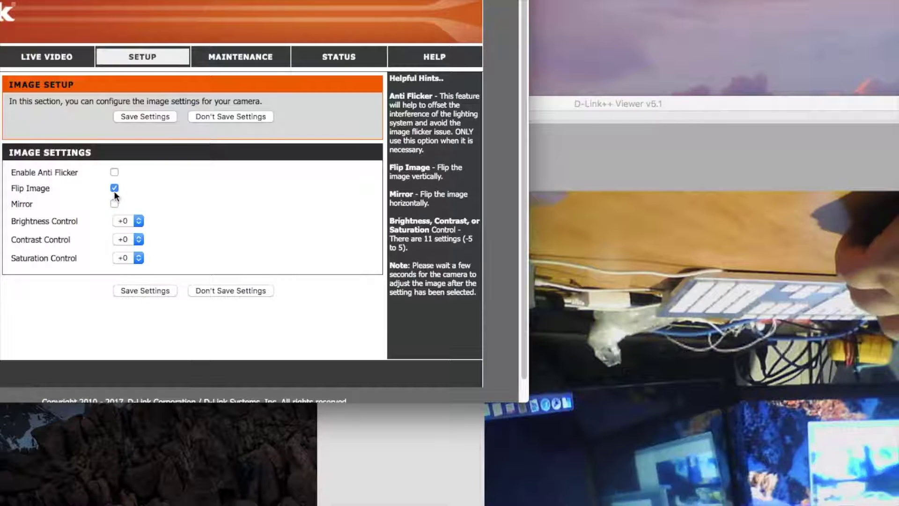
pyautogui.click(141, 288)
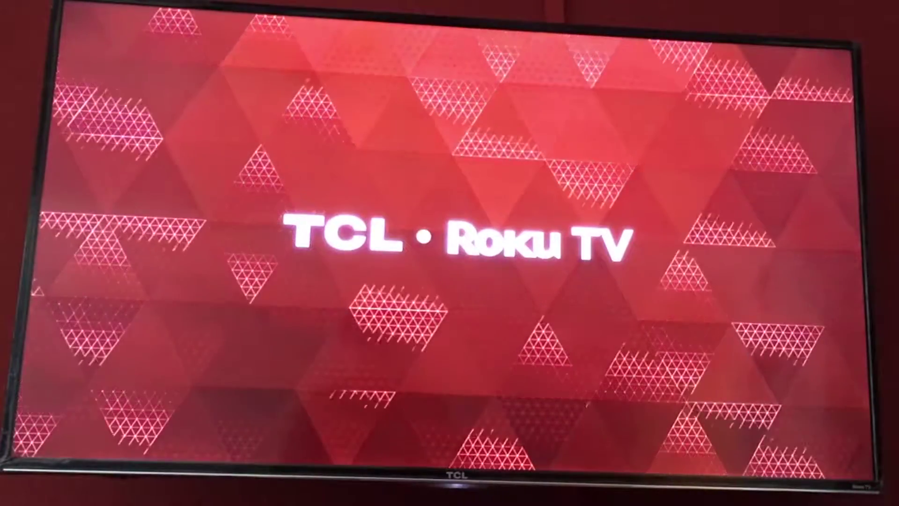
# Step: From the Roku main menu, enter Streaming Channels and browse the Apps category toward WebCam One
pyautogui.press('Left')
pyautogui.press('Left')
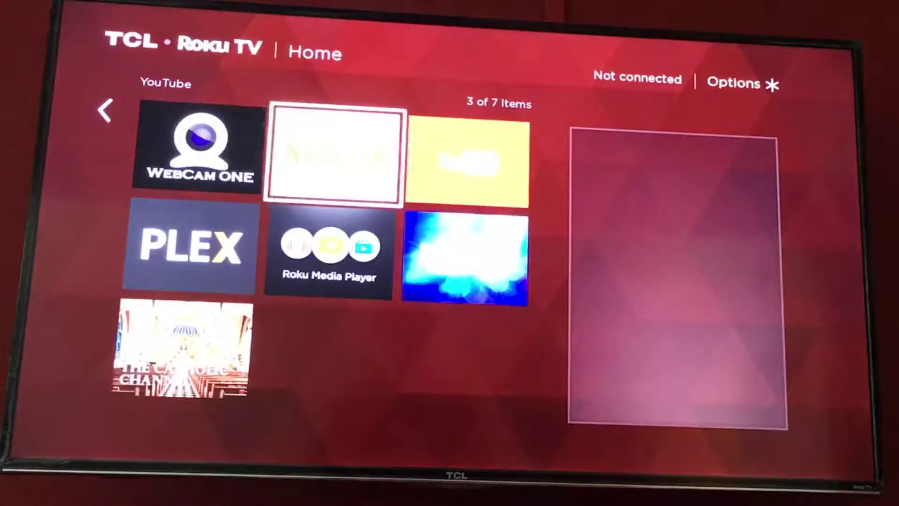
pyautogui.press('Left')
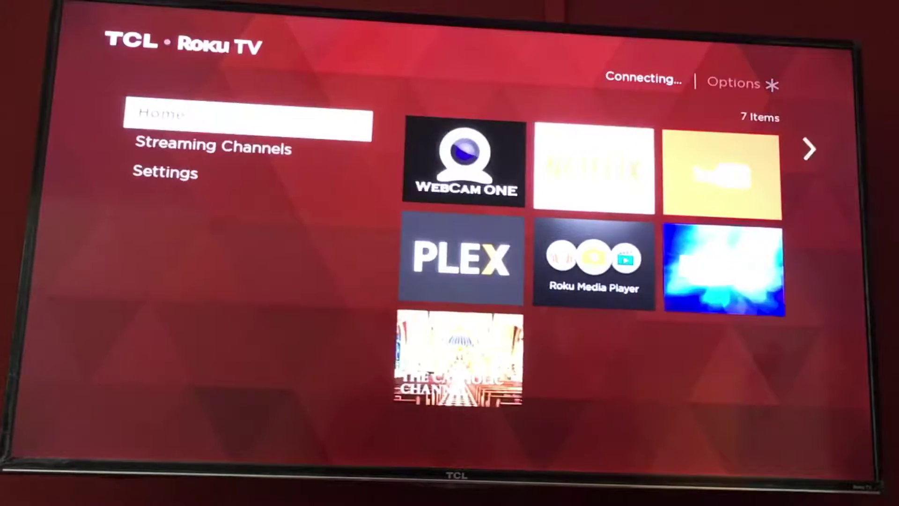
pyautogui.press('Down')
pyautogui.press('Return')
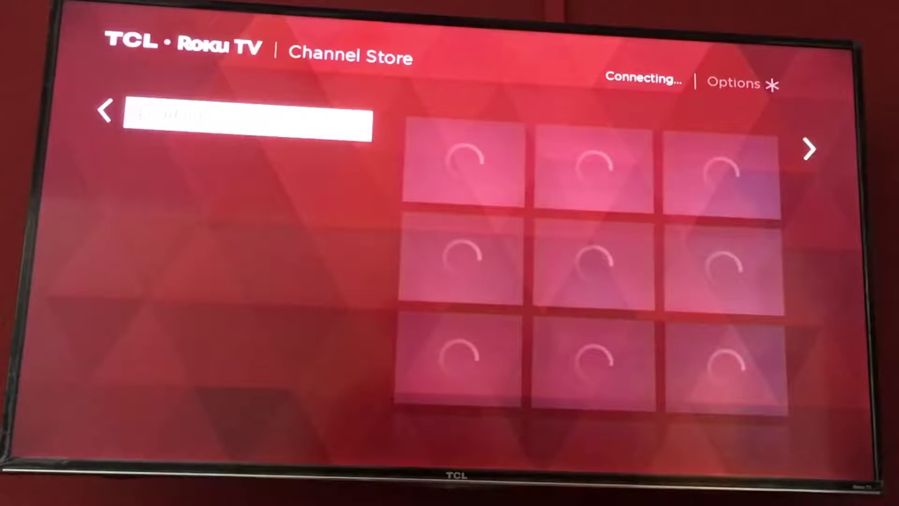
pyautogui.press('Down')
pyautogui.press('Down')
pyautogui.press('Down')
pyautogui.press('Down')
pyautogui.press('Down')
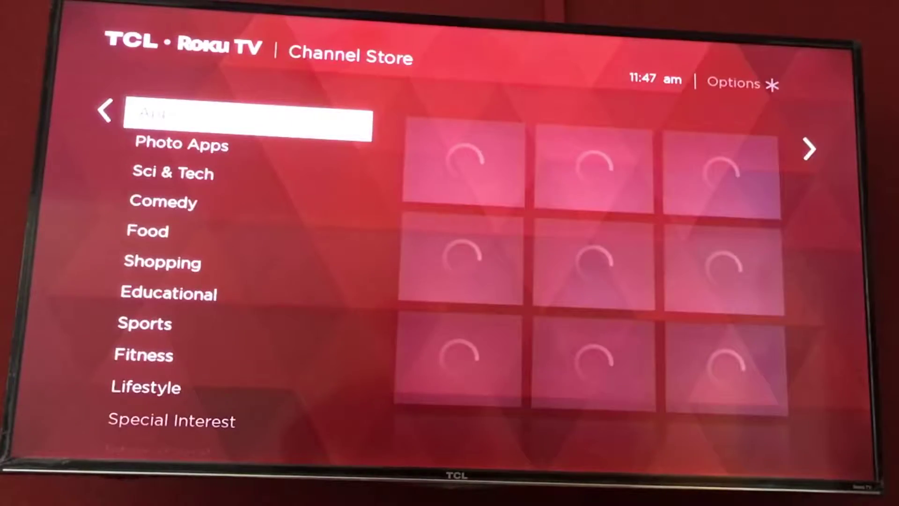
pyautogui.press('Right')
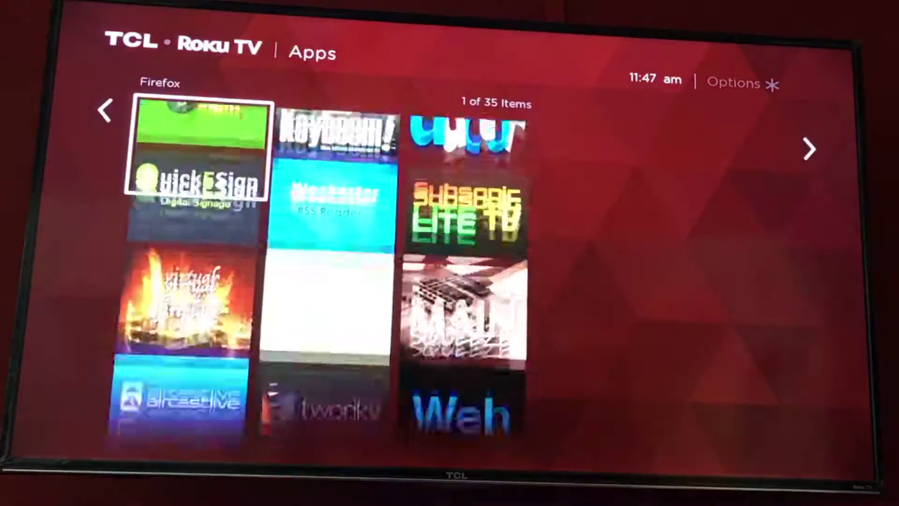
pyautogui.press('Down')
pyautogui.press('Down')
pyautogui.press('Down')
pyautogui.press('Down')
pyautogui.press('Down')
pyautogui.press('Down')
pyautogui.press('Down')
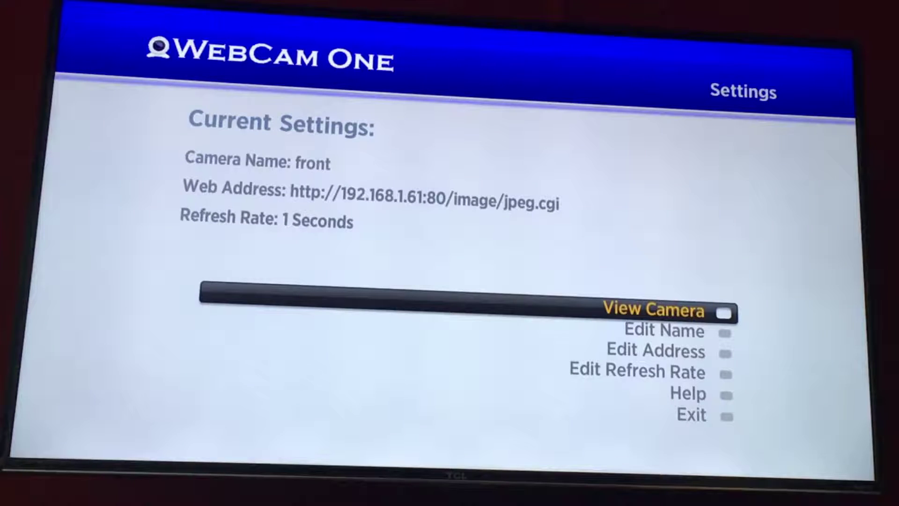
# Step: Keep the WebCam One camera name as 'front'
pyautogui.press('Down')
pyautogui.press('Return')
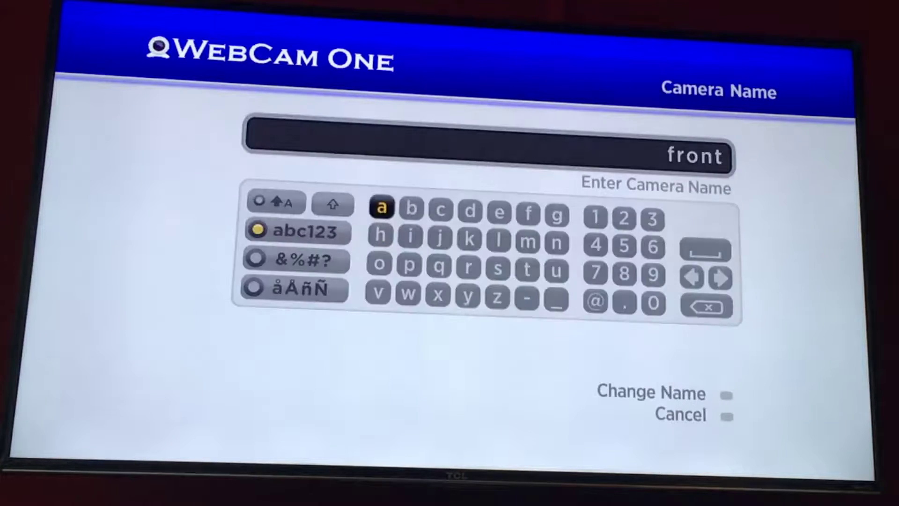
pyautogui.press('Down')
pyautogui.press('Down')
pyautogui.press('Down')
pyautogui.press('Down')
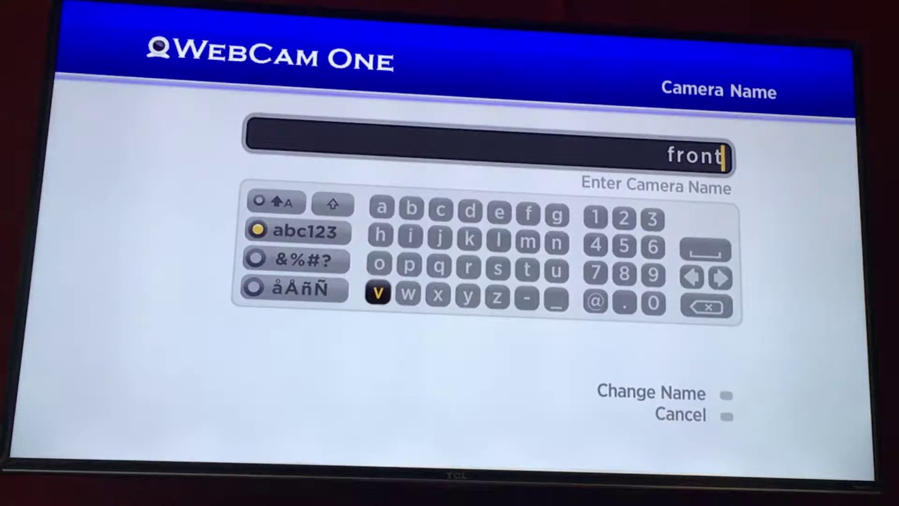
pyautogui.press('Return')
pyautogui.press('Down')
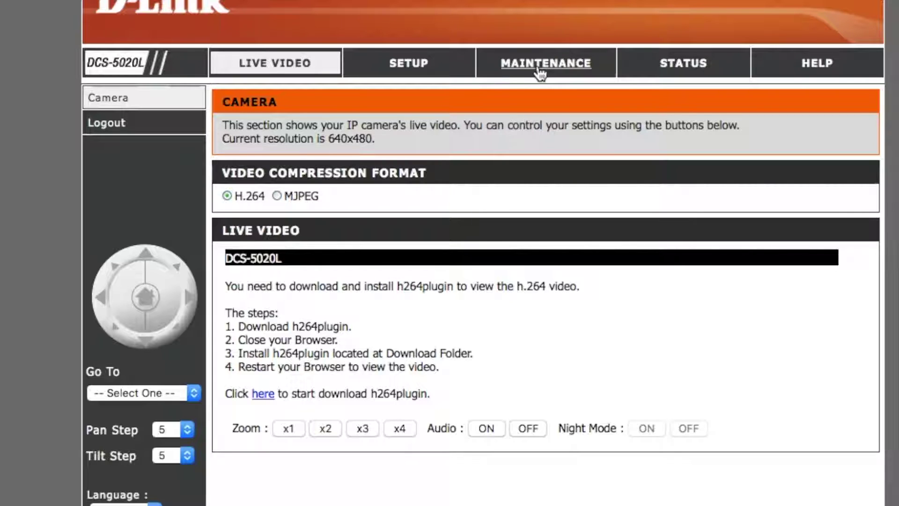
pyautogui.click(538, 67)
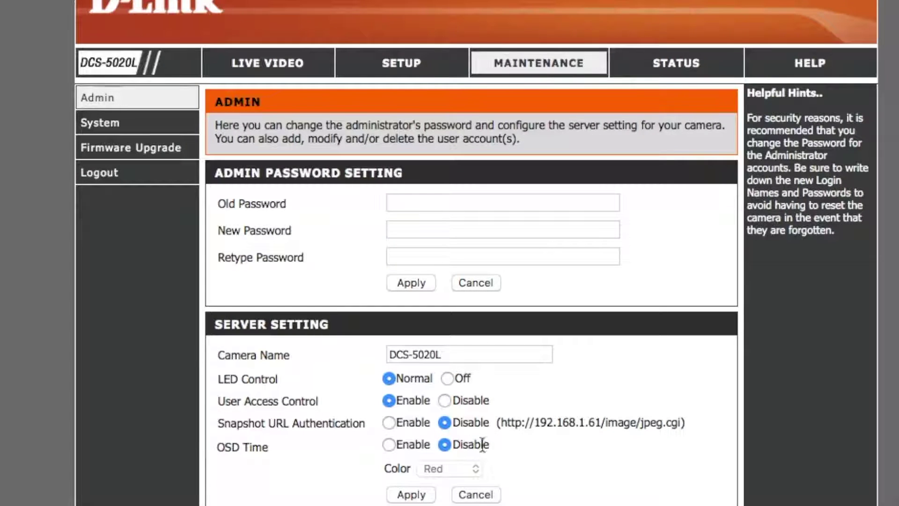
pyautogui.moveTo(499, 423); pyautogui.dragTo(687, 426)
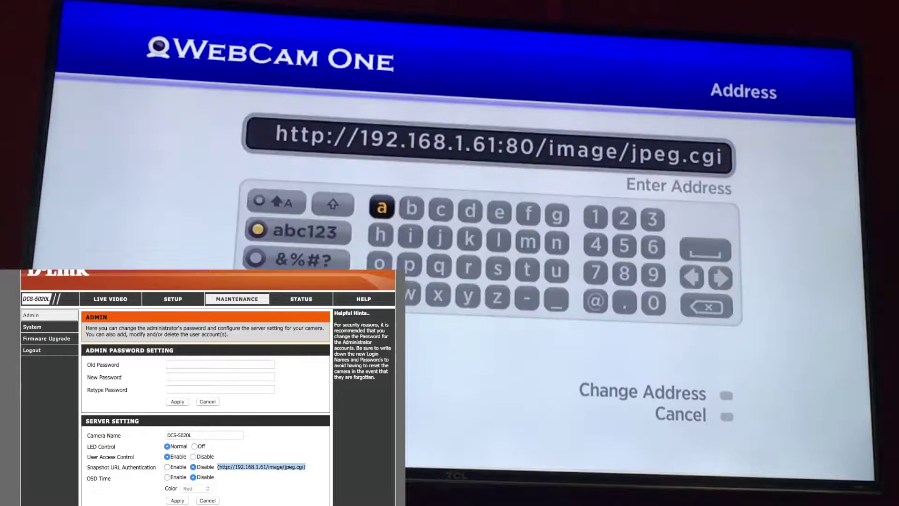
pyautogui.press('Down')
# Step: Leave the refresh rate at 1 second and start the live front camera feed
pyautogui.press('Return')
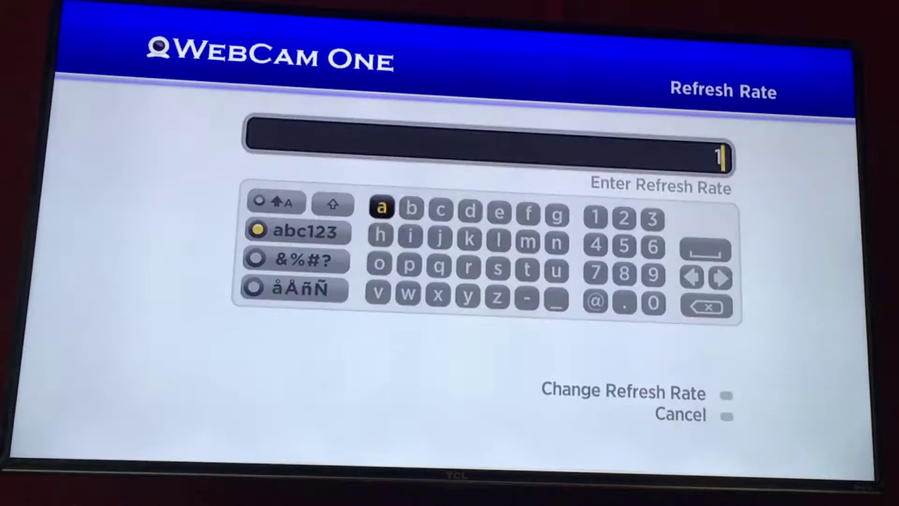
pyautogui.press('Down')
pyautogui.press('Down')
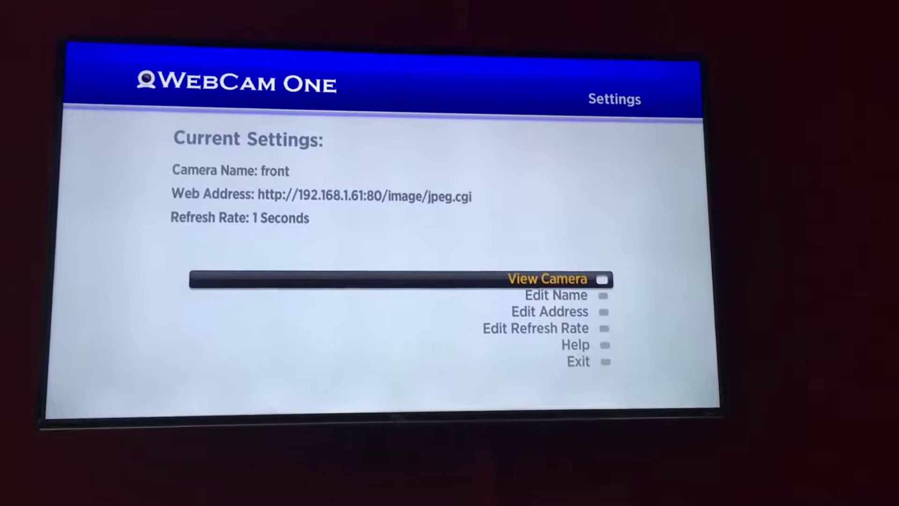
pyautogui.press('Return')
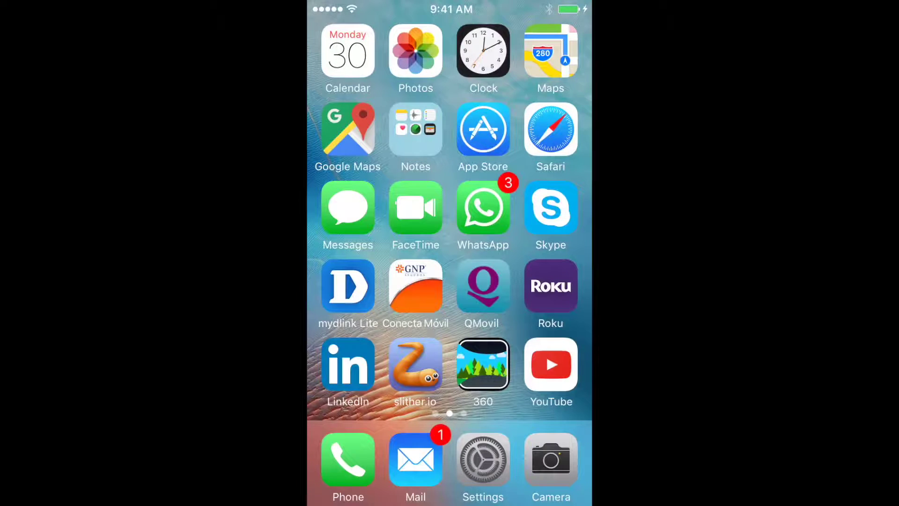
# Step: Search the iPhone App Store for "my"
pyautogui.click(484, 129)
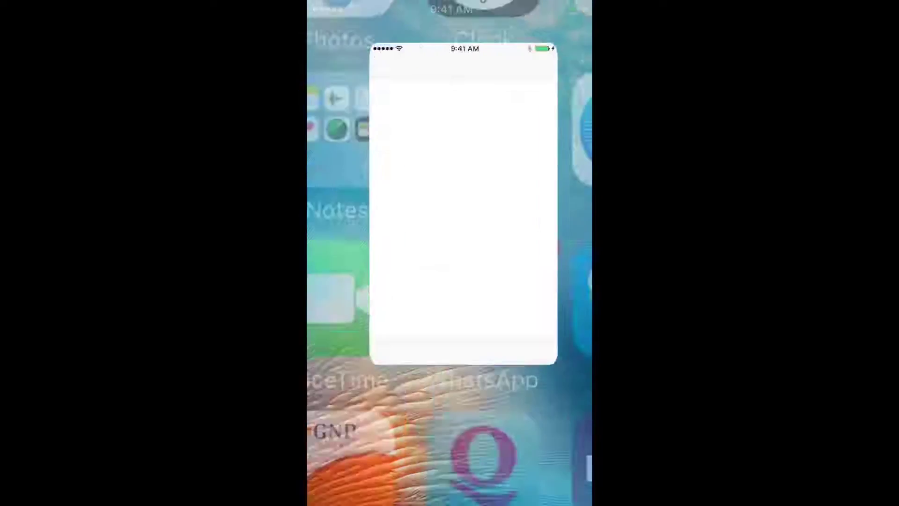
pyautogui.click(506, 484)
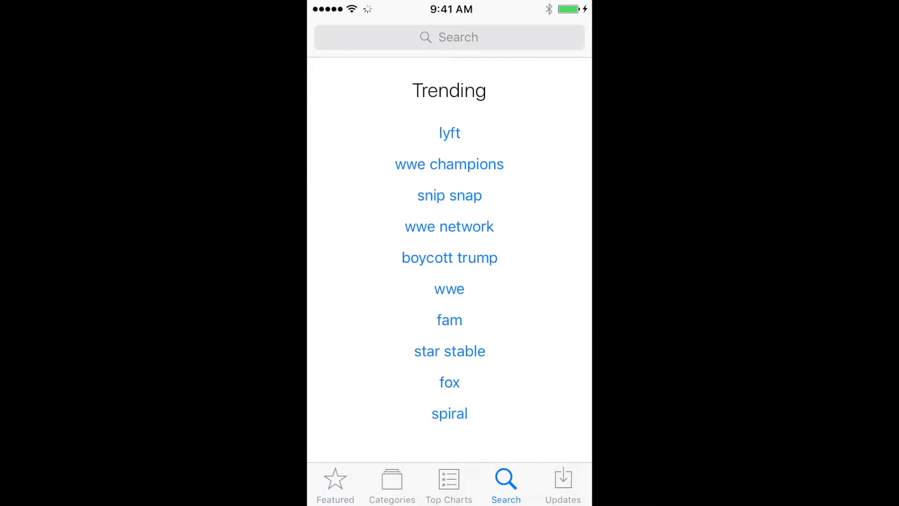
pyautogui.click(450, 37)
pyautogui.write('my')
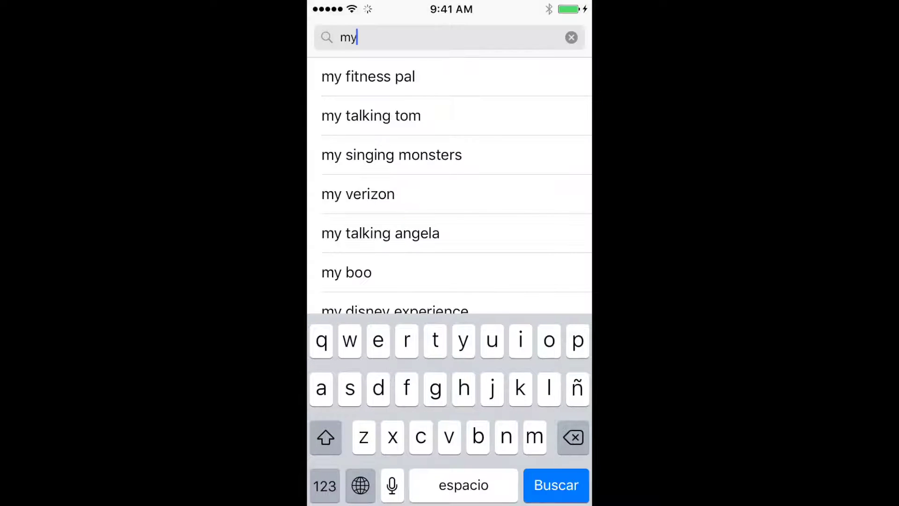